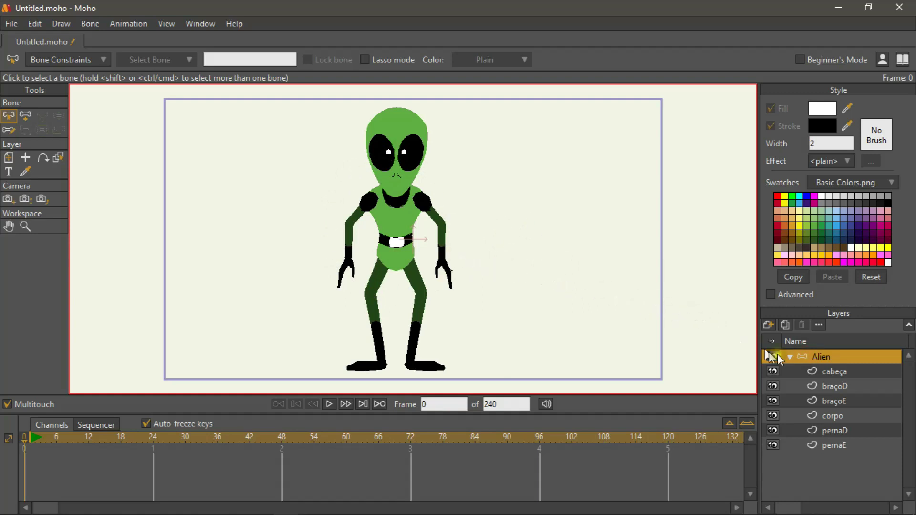
Step: Try rotating the cabeça layer by about 5.7 degrees around its neck origin and undo the rotation
click(828, 368)
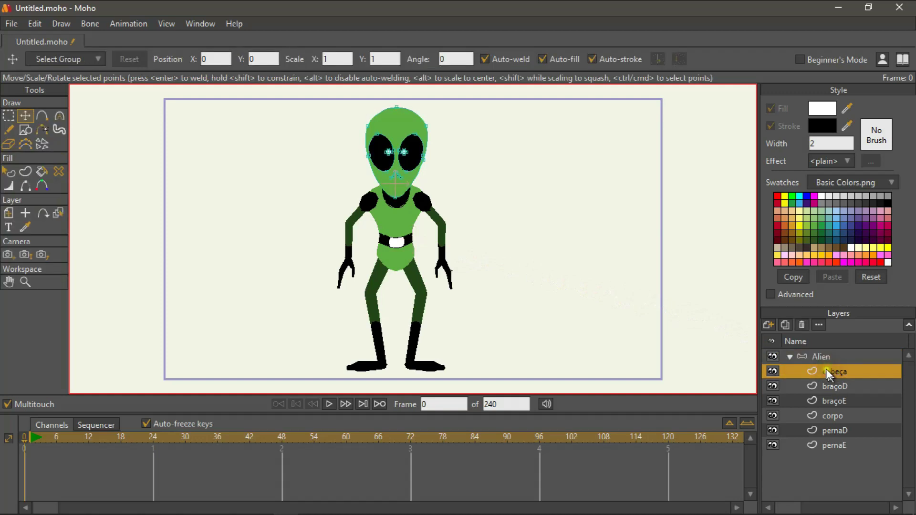
click(10, 215)
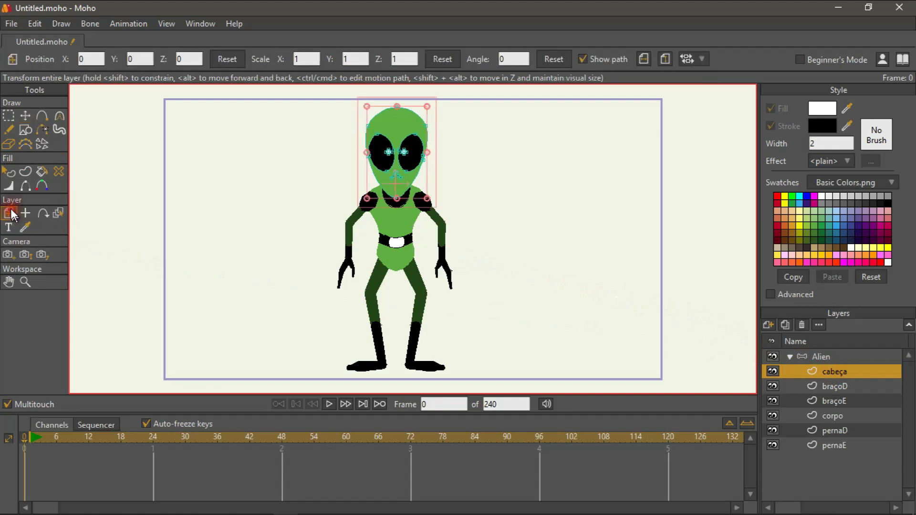
mouse_move(433, 127)
mouse_down()
mouse_move(445, 147)
mouse_move(413, 122)
mouse_move(438, 164)
mouse_move(431, 143)
mouse_move(389, 129)
mouse_move(420, 149)
mouse_move(423, 138)
mouse_up()
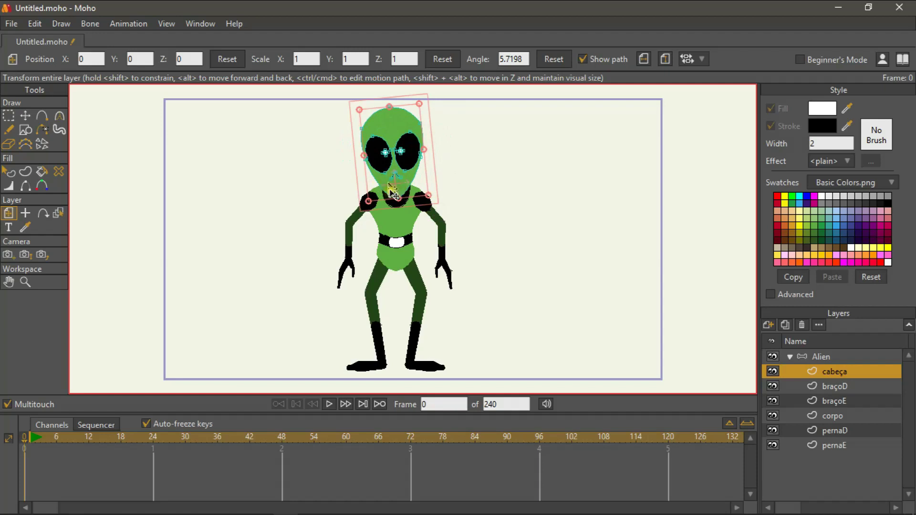
click(24, 215)
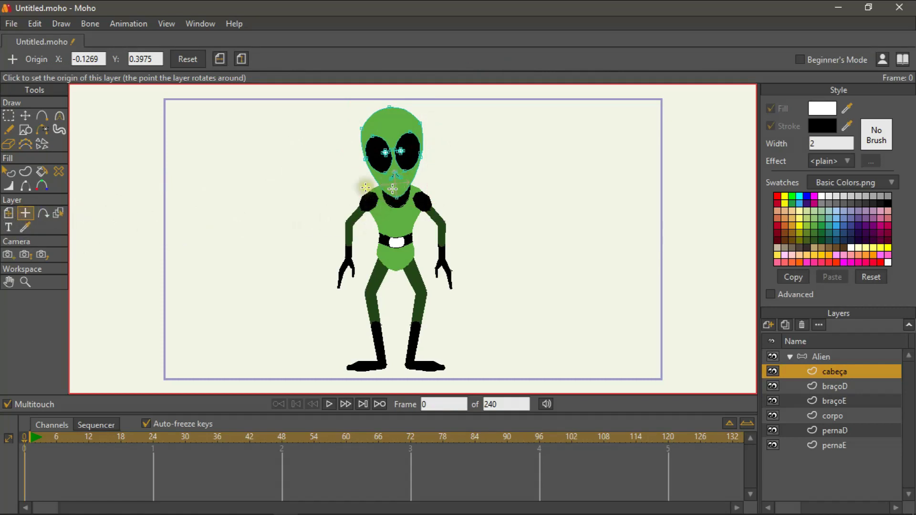
key(ctrl+z)
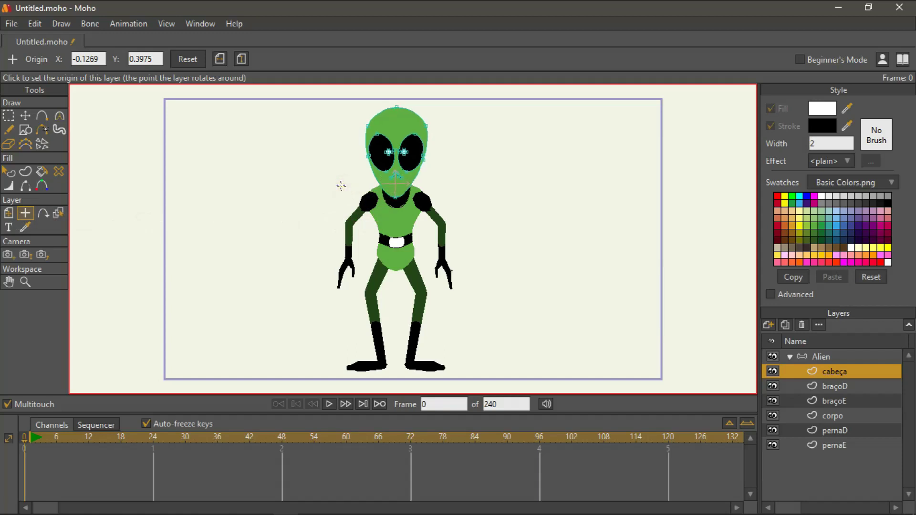
Step: Try rotating the braçoD layer around its shoulder origin to raise the arm, and undo the rotation
click(829, 386)
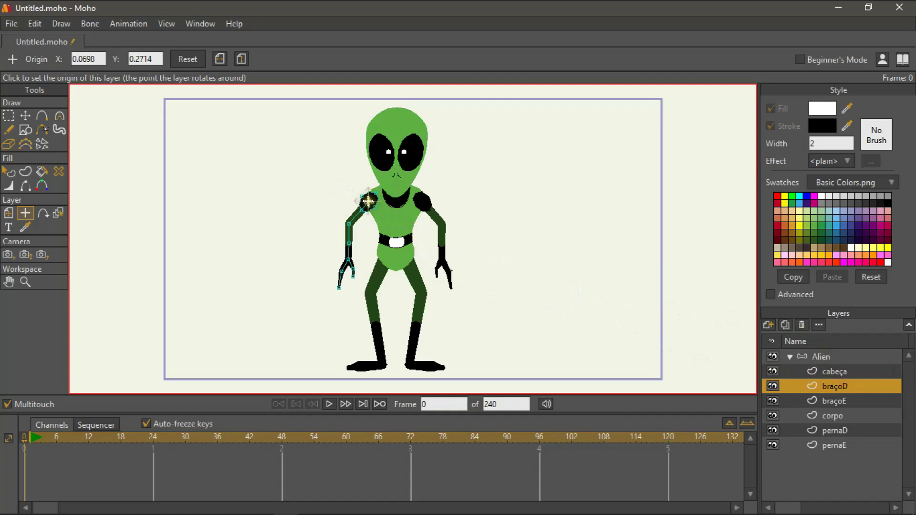
click(8, 214)
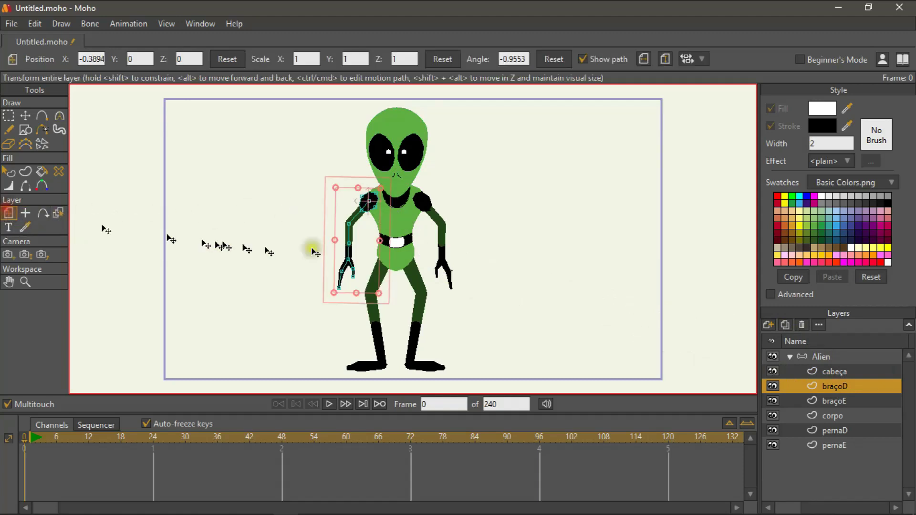
drag(333, 229, 321, 180)
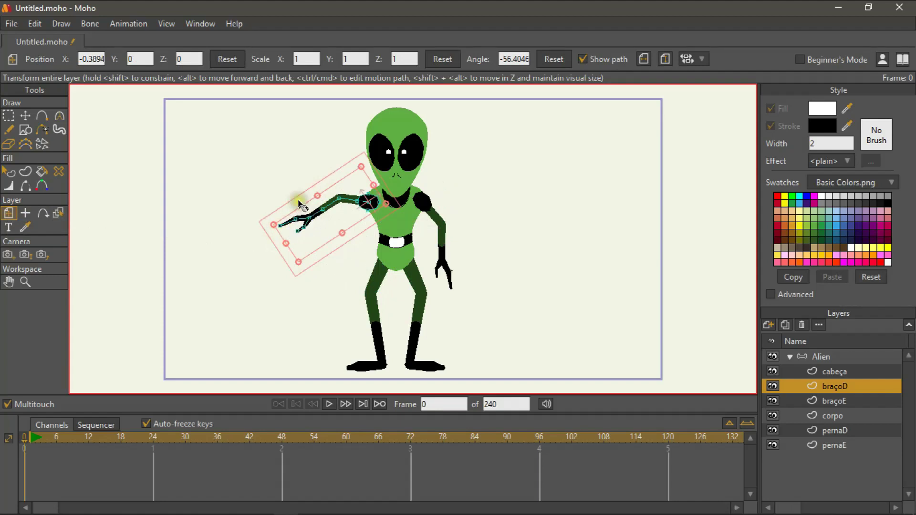
key(ctrl+z)
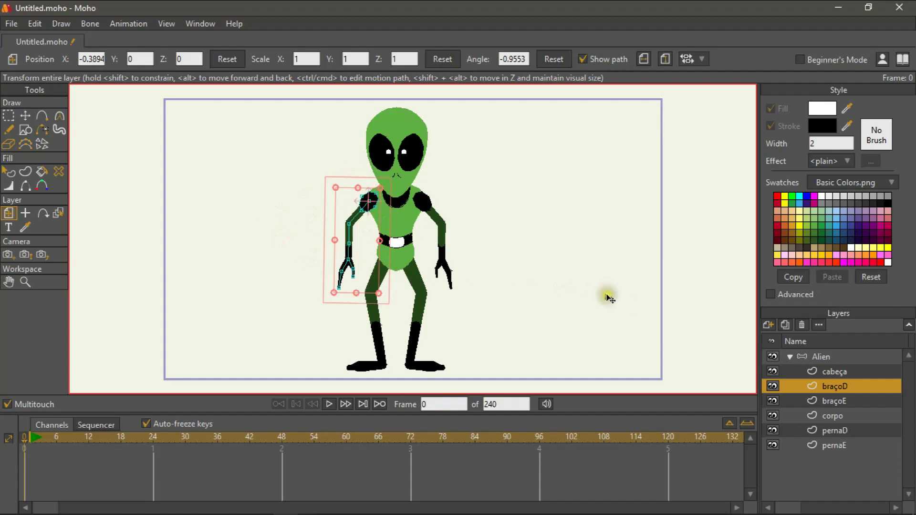
Step: Select the Alien bone layer, and collapse and re-expand its list of body part layers
click(803, 356)
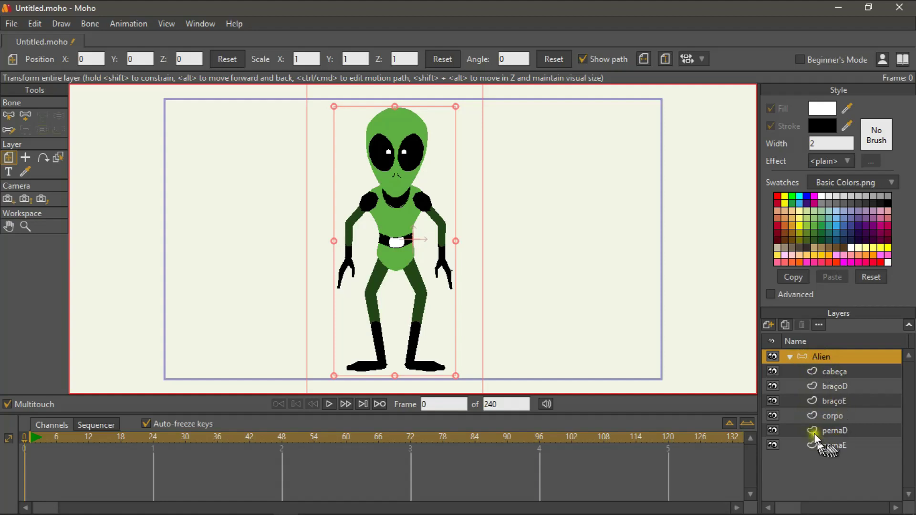
click(790, 357)
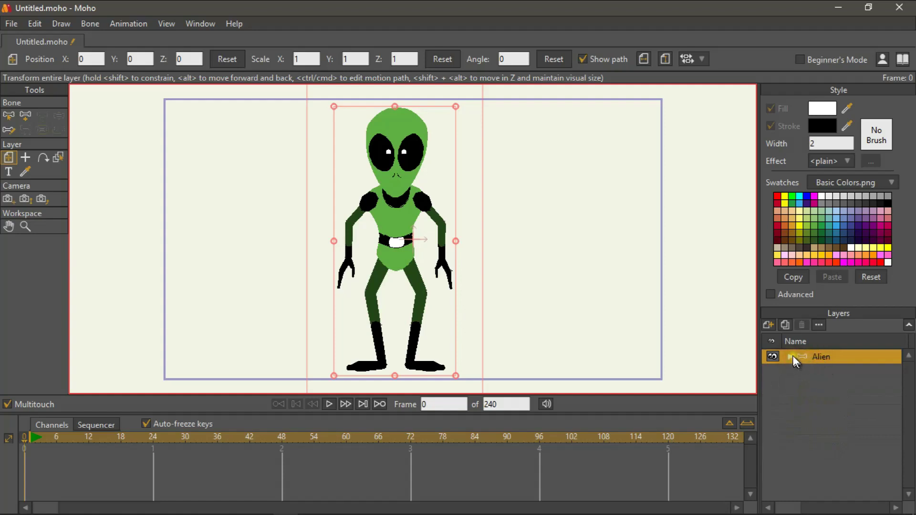
click(790, 357)
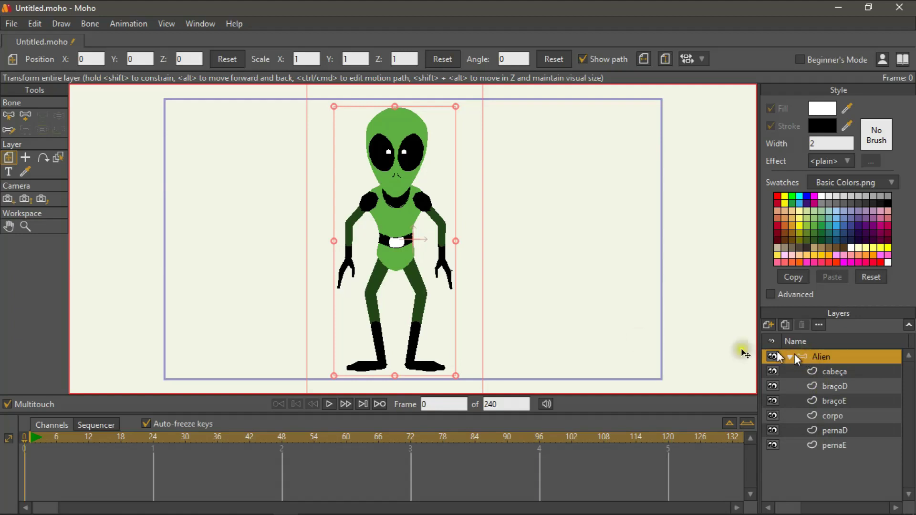
Step: Try out a long upright bone and a point bone in the empty area beside the alien, and undo both
click(25, 115)
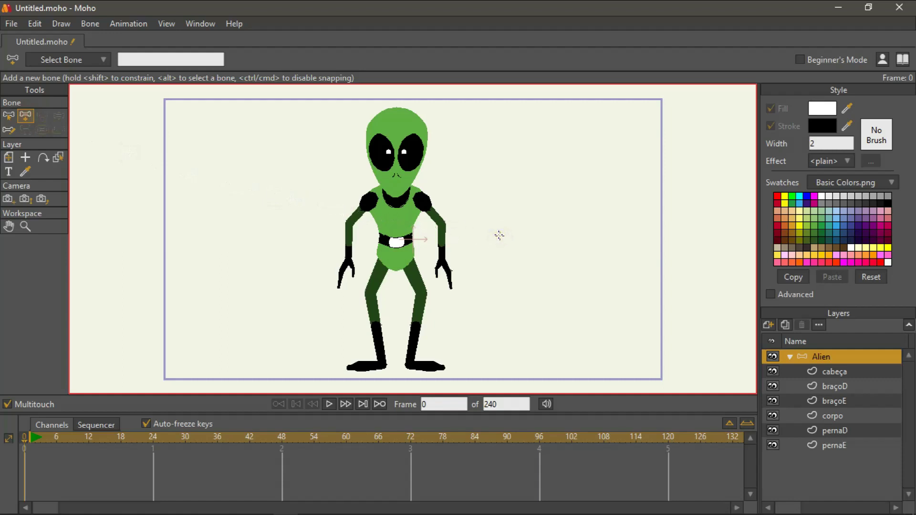
drag(500, 235, 495, 170)
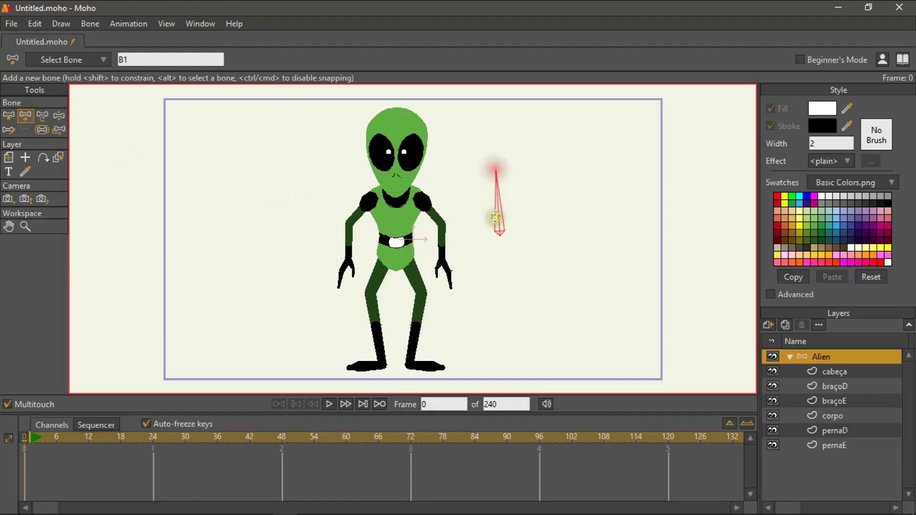
click(544, 229)
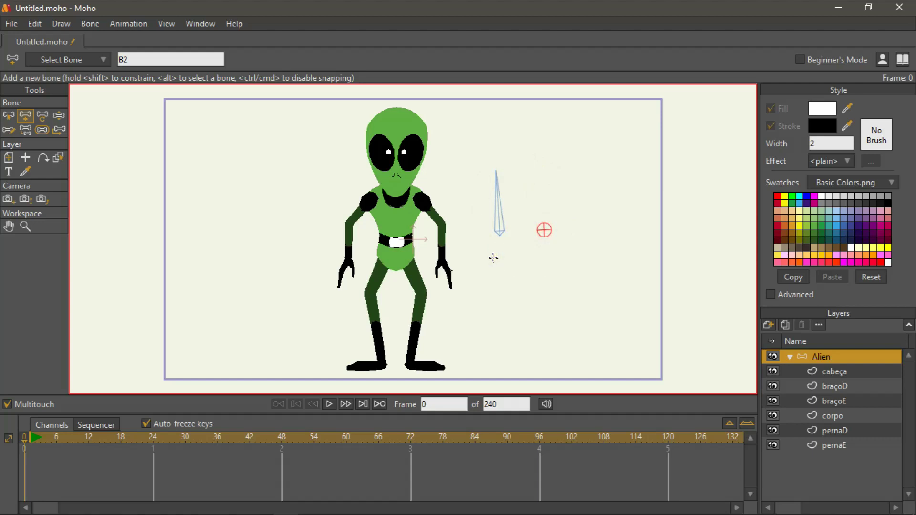
key(ctrl+z)
key(ctrl+z)
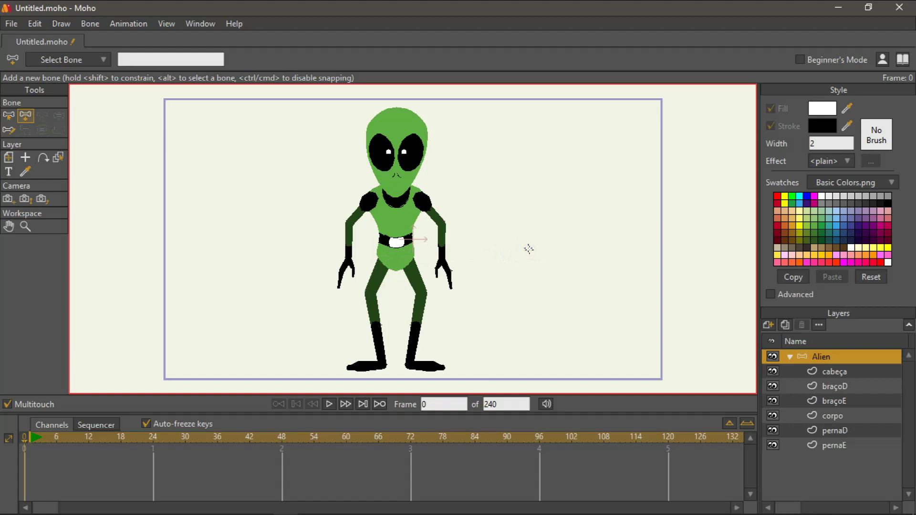
Step: Add a point bone in the empty area beside the alien, level with its waist, and test it with Manipulate Bones
click(517, 240)
click(521, 236)
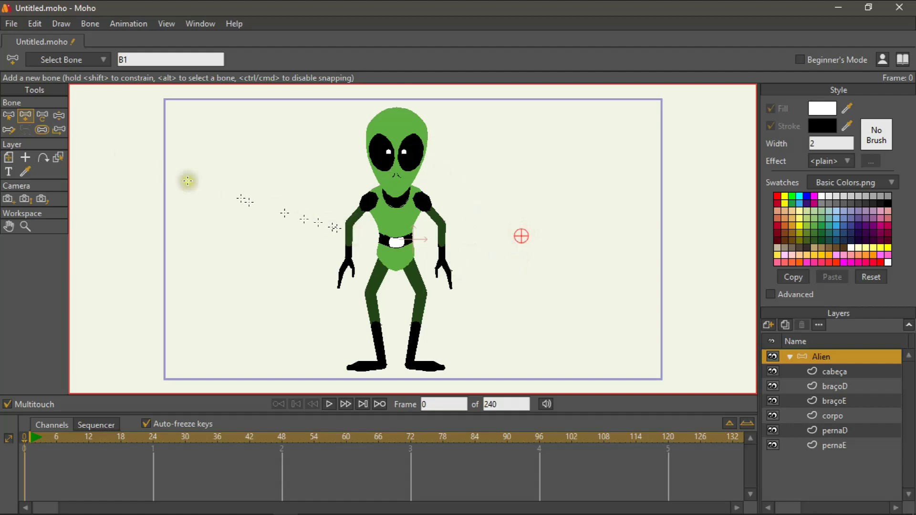
click(59, 116)
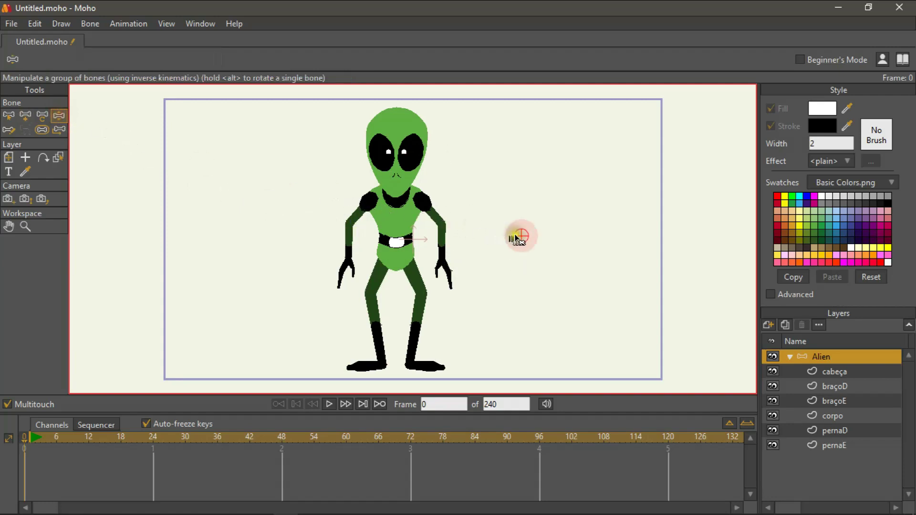
mouse_move(518, 237)
mouse_down()
mouse_move(626, 239)
mouse_move(401, 241)
mouse_move(659, 239)
mouse_move(522, 237)
mouse_up()
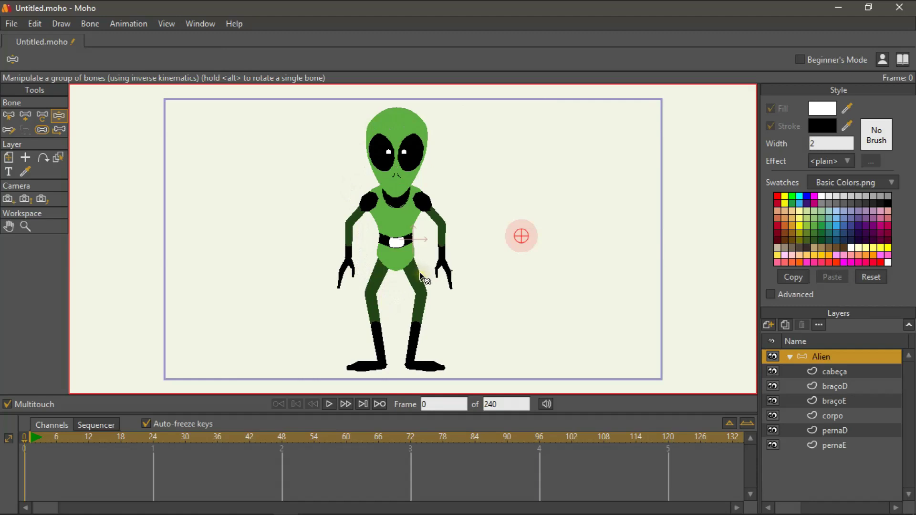
Step: Add a chain of three bones running from the pelvis through the torso and up into the head
click(25, 117)
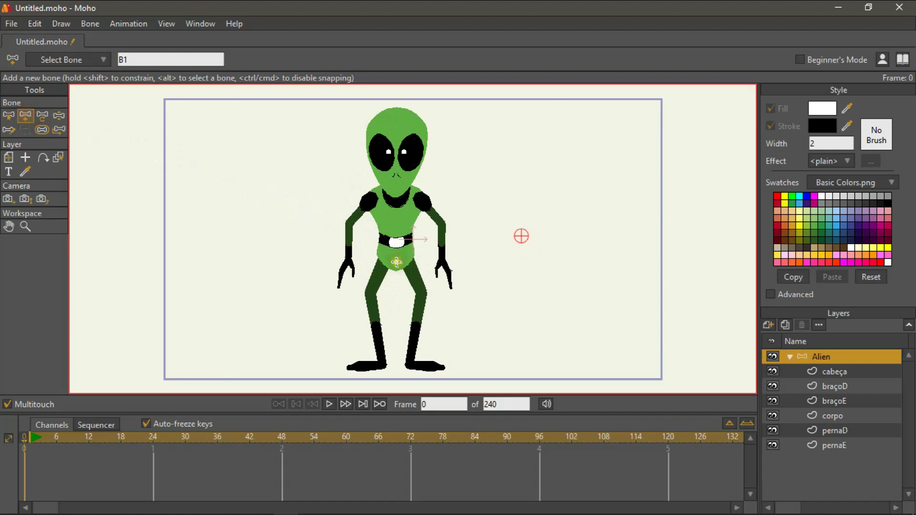
drag(395, 262, 394, 221)
drag(394, 221, 398, 220)
click(410, 232)
drag(396, 219, 396, 127)
click(395, 125)
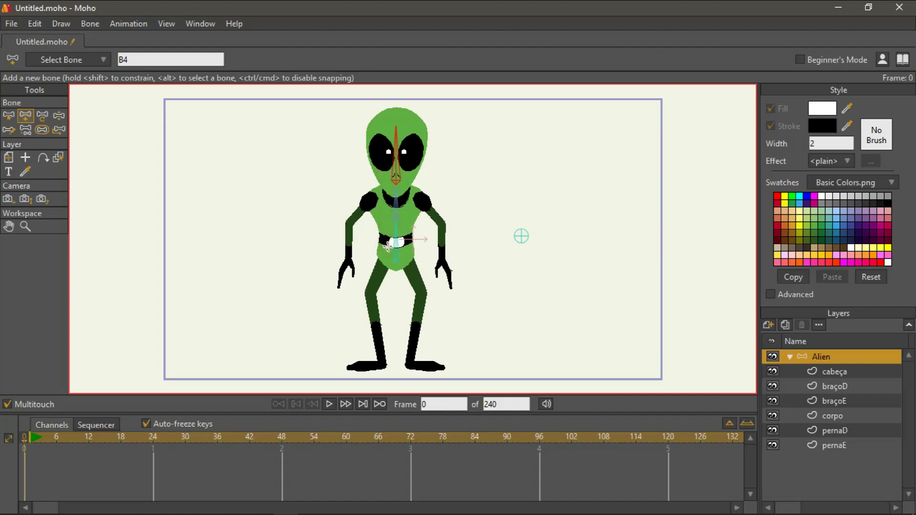
Step: Select the upper torso bone as the active bone and check the parent links of the spine with Reparent Bone
click(23, 130)
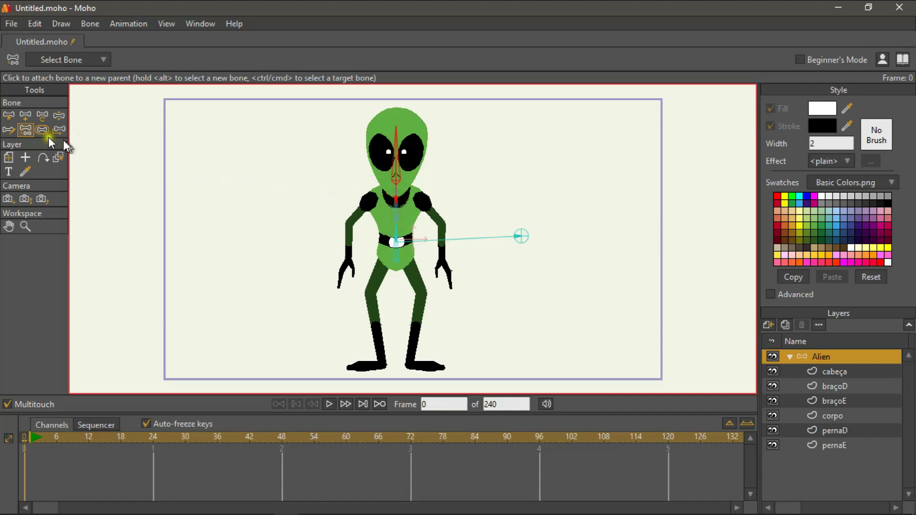
click(10, 115)
click(395, 215)
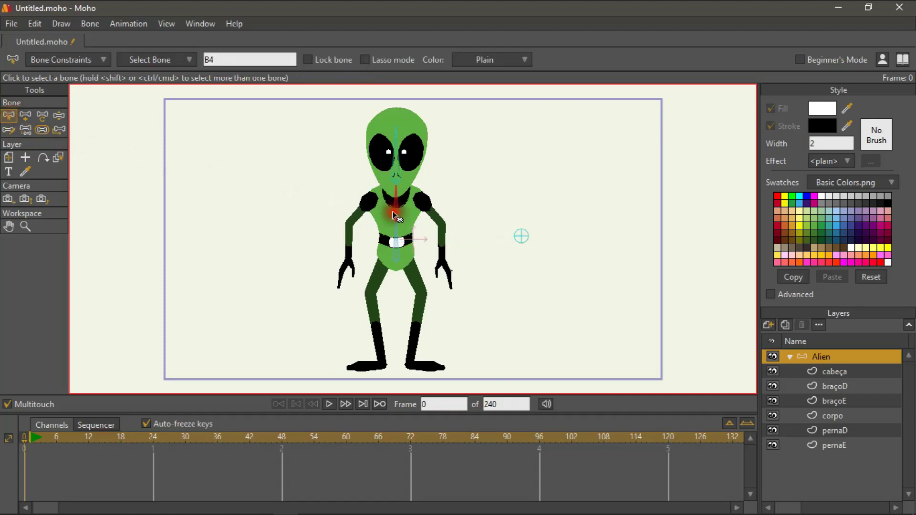
click(25, 129)
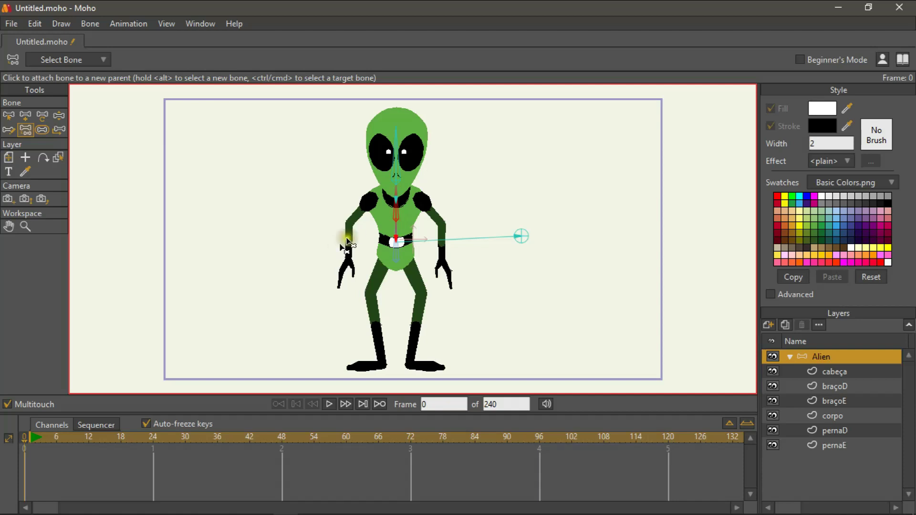
click(354, 213)
Step: Add upper arm, forearm and hand bones along the braçoD arm, starting at the shoulder
click(25, 116)
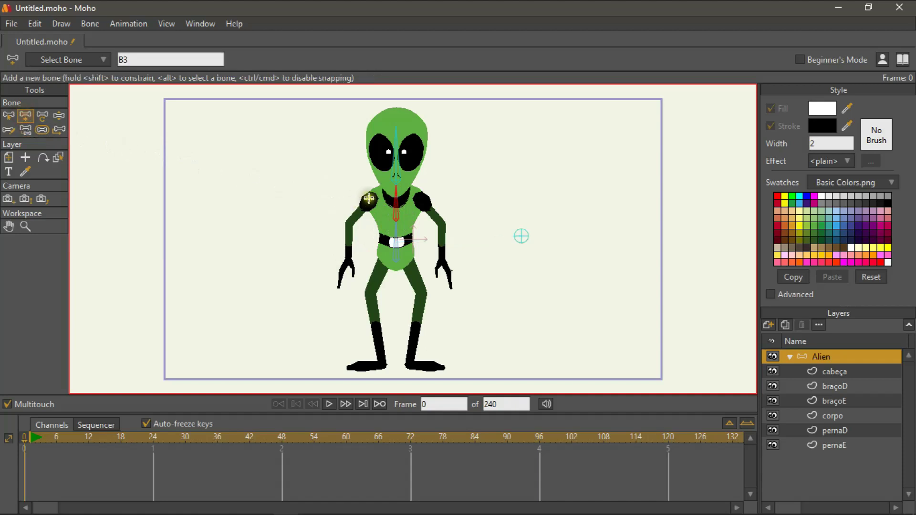
drag(369, 198, 350, 224)
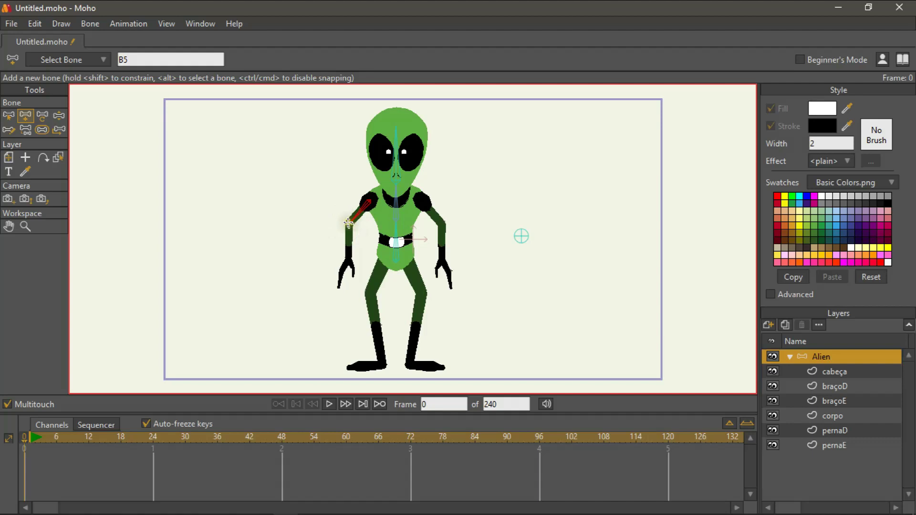
drag(349, 223, 344, 282)
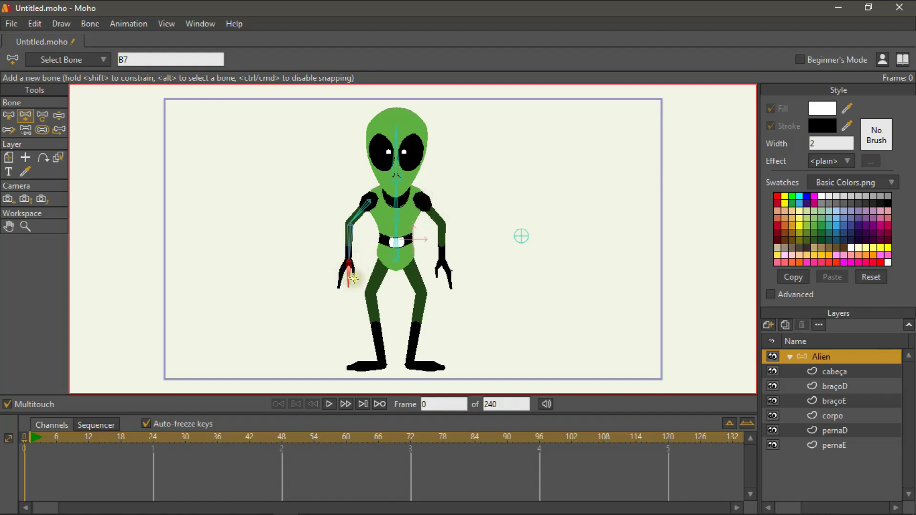
Step: Add an upper arm bone from shoulder to elbow on the braçoE arm and reparent it to the upper torso bone
drag(423, 201, 440, 223)
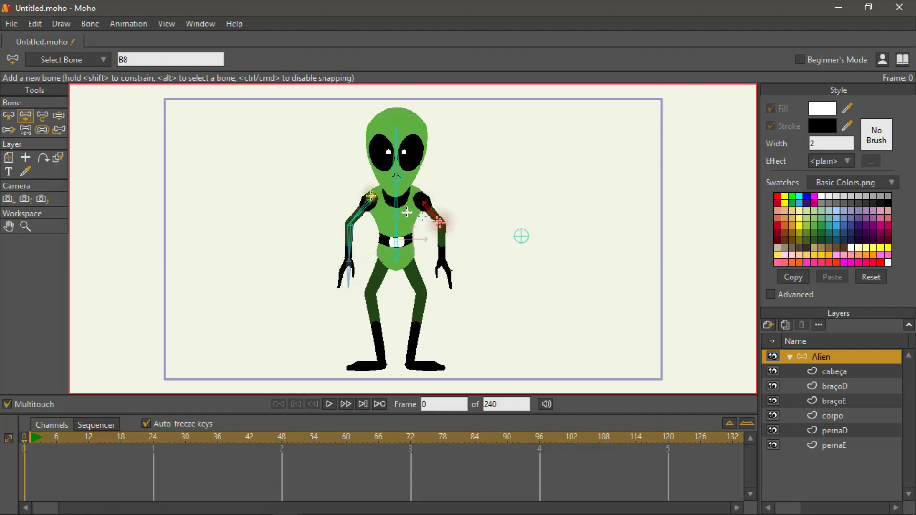
click(25, 129)
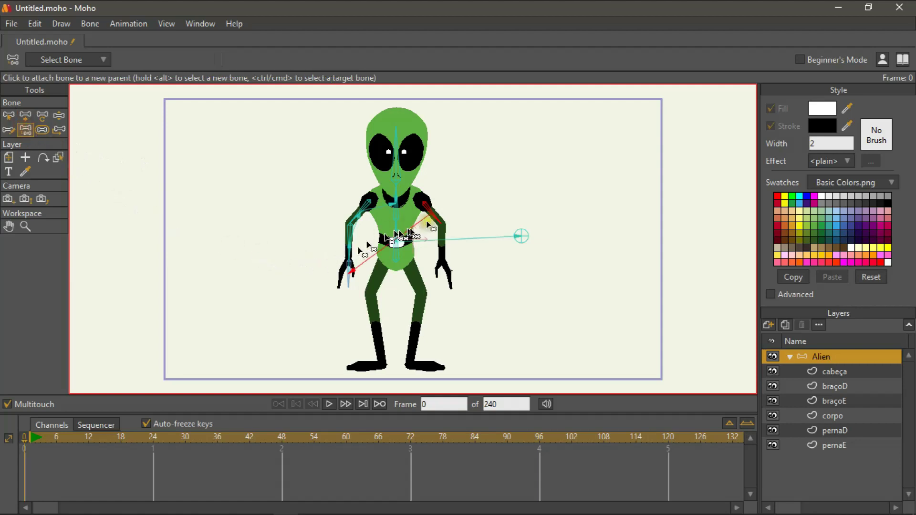
click(351, 270)
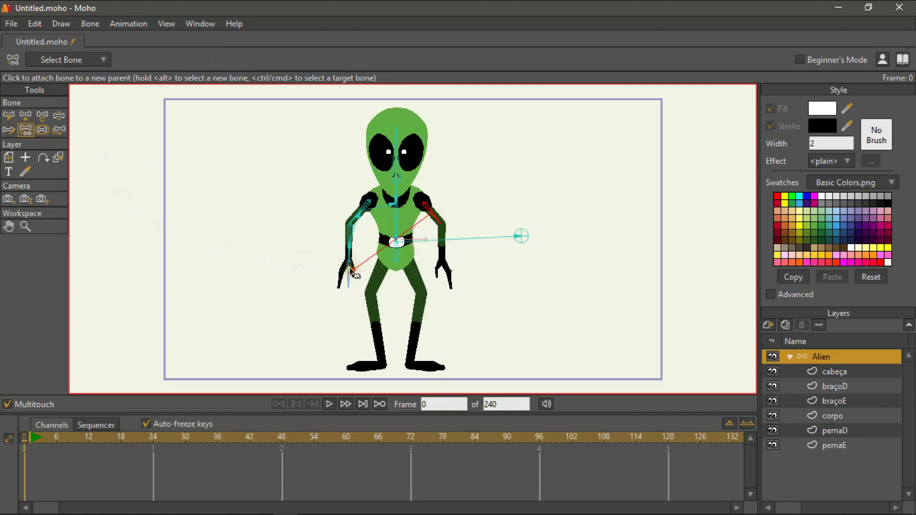
click(351, 270)
click(398, 210)
click(396, 208)
click(395, 209)
click(395, 213)
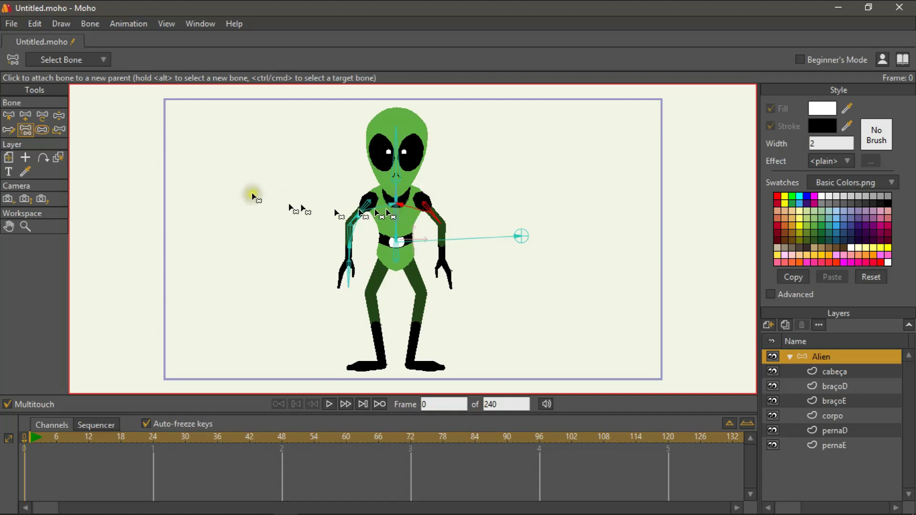
Step: Extend the braçoE arm from the elbow with a forearm bone and a hand bone
click(24, 115)
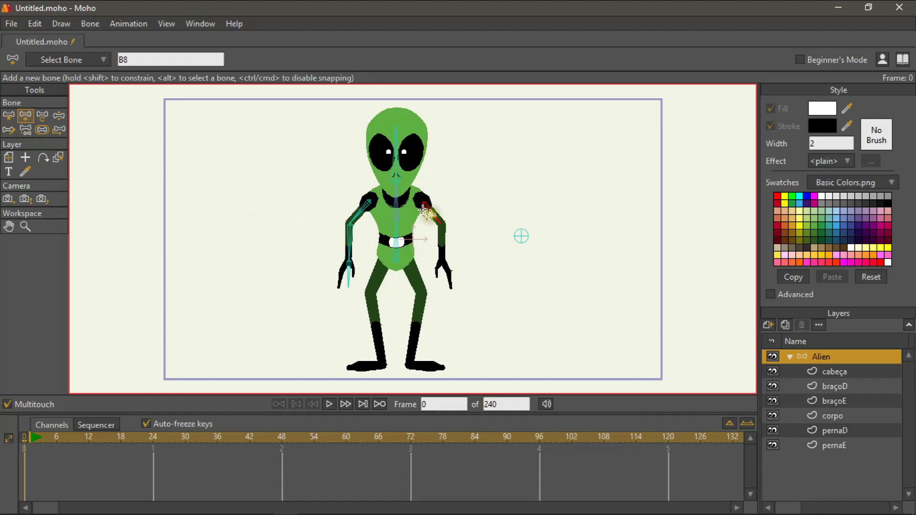
drag(442, 224, 442, 286)
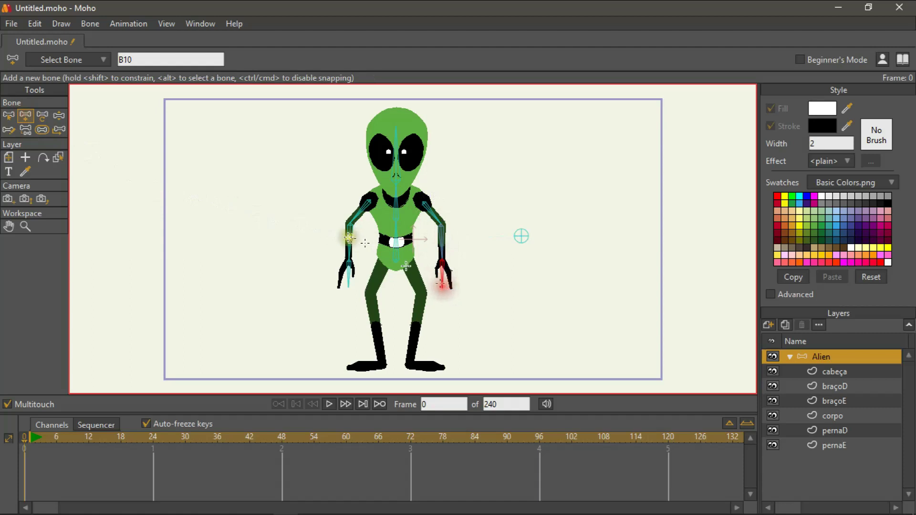
click(346, 228)
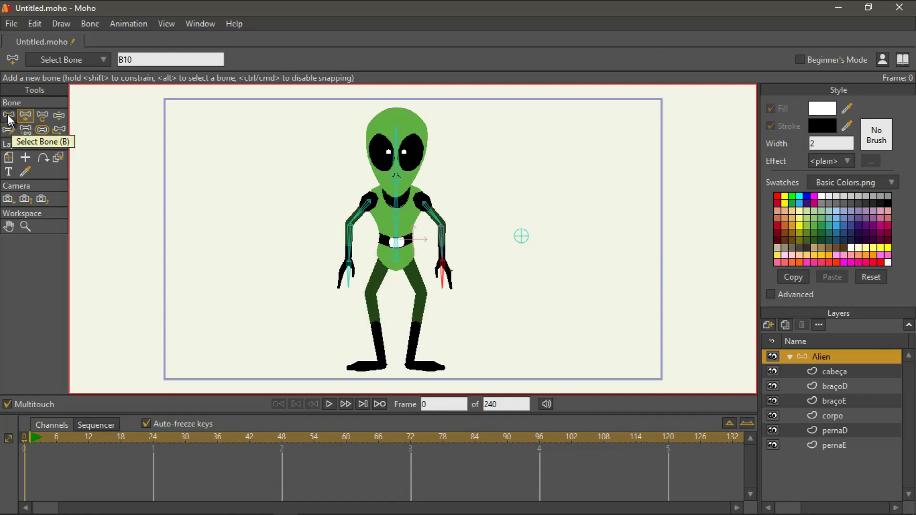
Step: Select the point bone beside the alien as parent and add thigh, shin, foot and toe bones along the pernaD leg
alt+click(517, 233)
drag(387, 254, 381, 364)
drag(381, 364, 359, 366)
drag(360, 367, 349, 368)
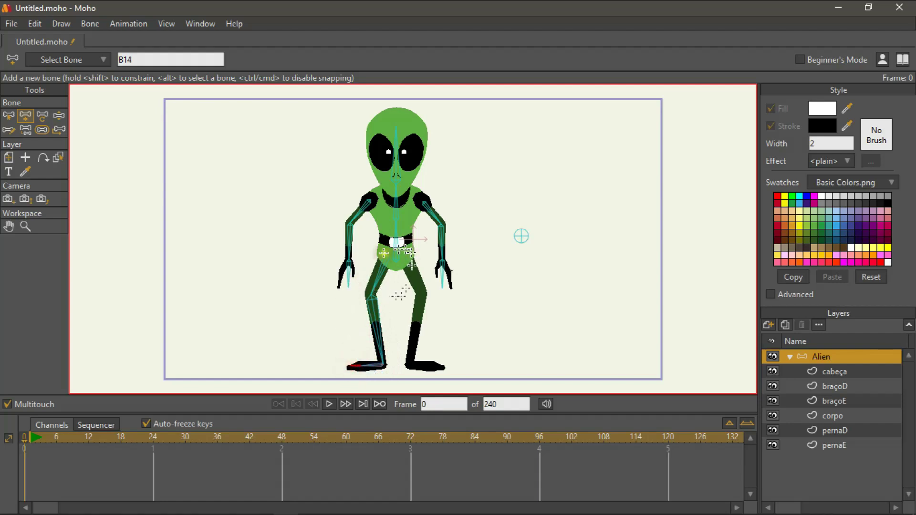
Step: Select the point bone as parent, add thigh, shin, foot and toe bones along the pernaE leg, and display the bone parenting
click(520, 236)
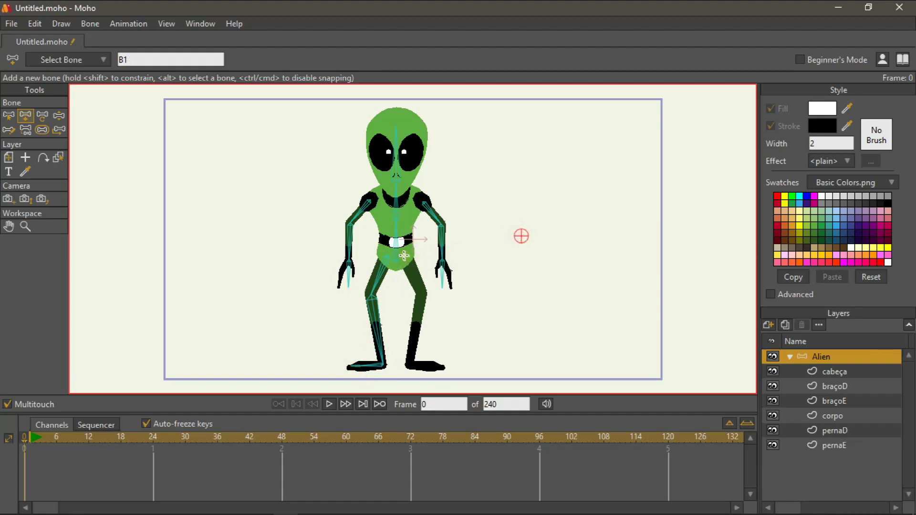
drag(404, 257, 442, 366)
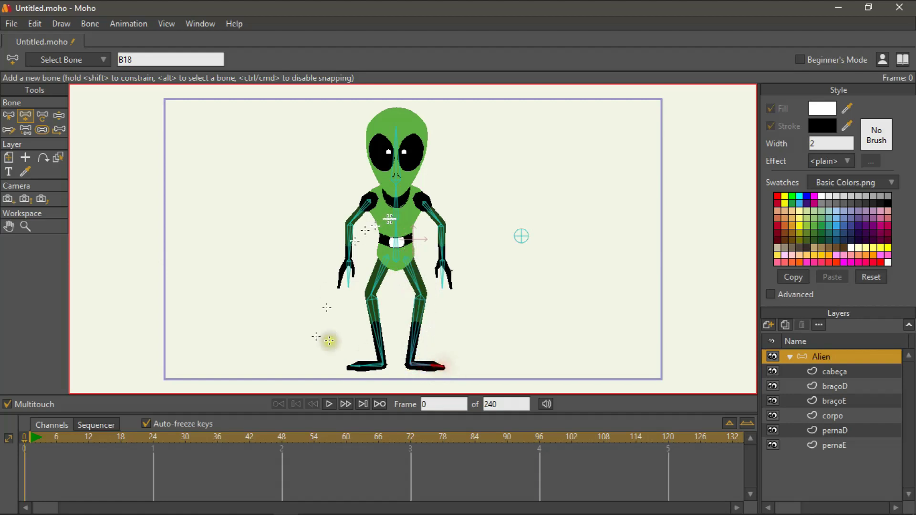
click(27, 125)
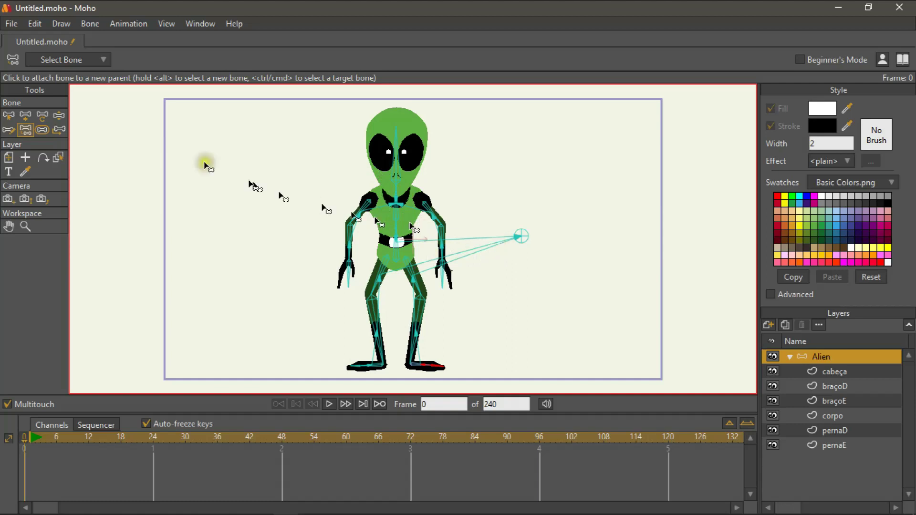
Step: Test the rig by manipulating the head bone and the braçoD forearm bone
click(59, 116)
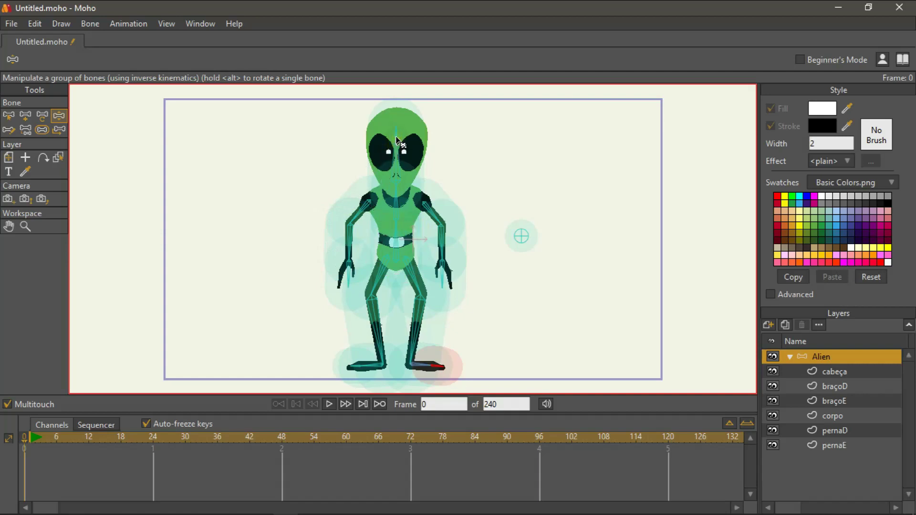
mouse_move(397, 140)
mouse_down()
mouse_move(385, 143)
mouse_move(400, 143)
mouse_up()
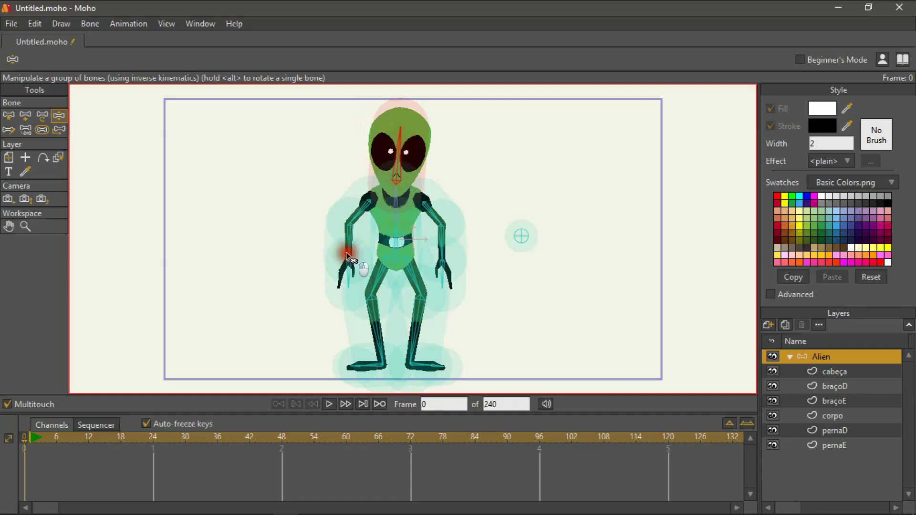
mouse_move(348, 254)
mouse_down()
mouse_move(286, 258)
mouse_move(347, 252)
mouse_move(339, 244)
mouse_up()
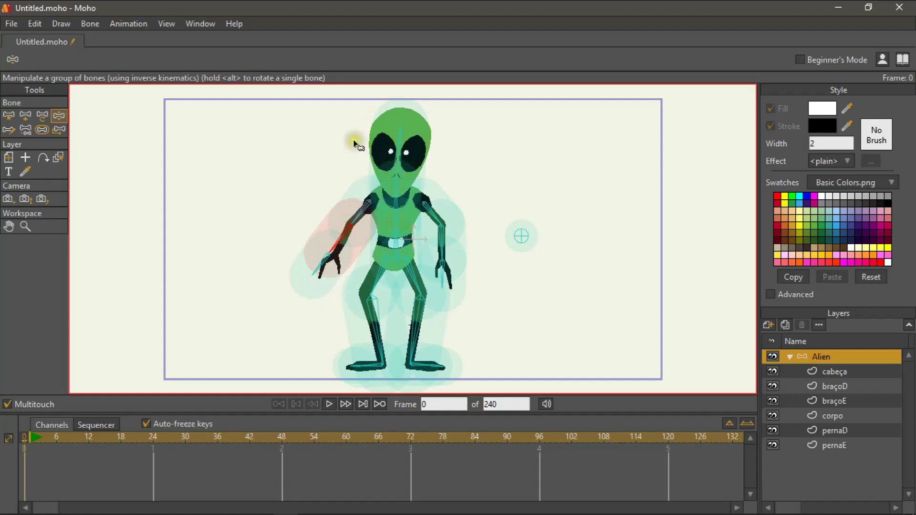
Step: Reduce the head bone's strength to about 0.13 and shrink the influence areas of the two torso bones
click(7, 114)
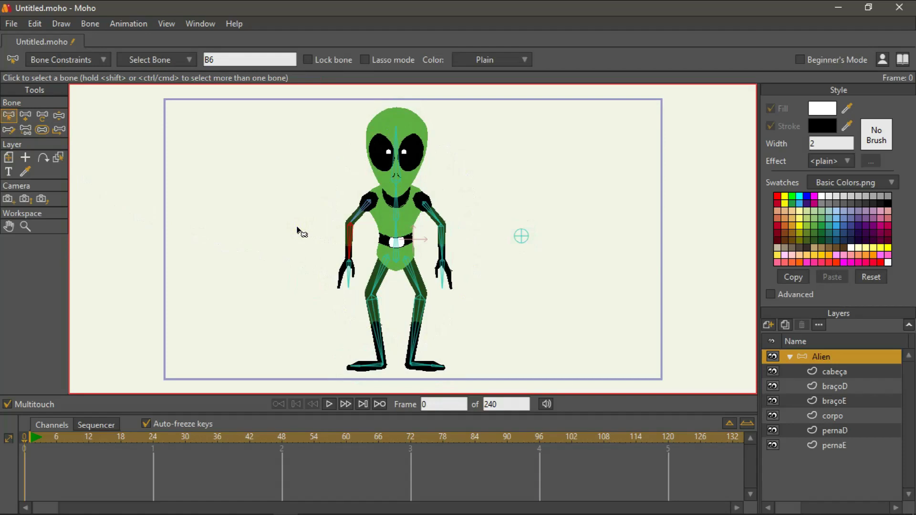
click(396, 155)
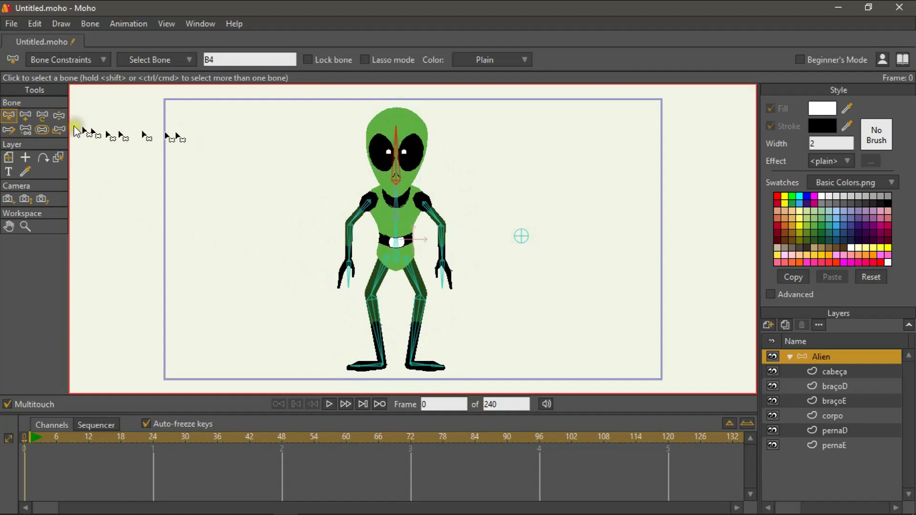
click(41, 130)
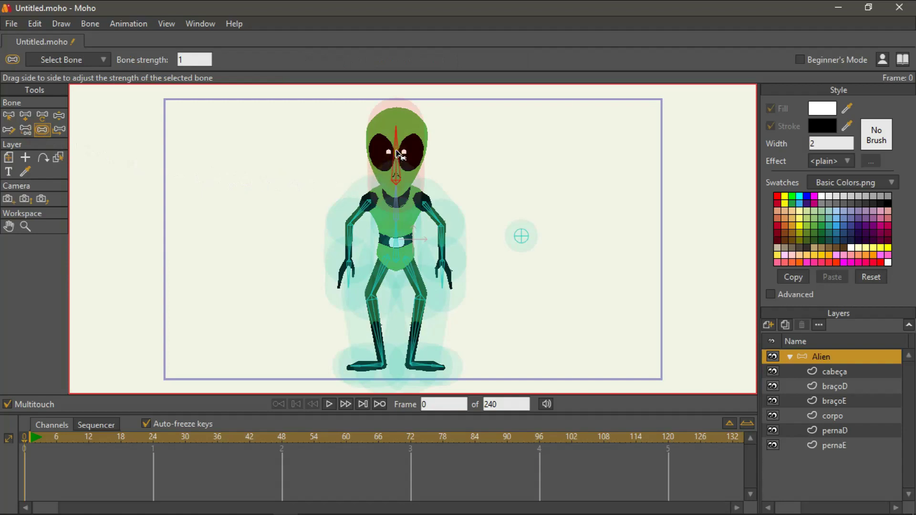
drag(396, 153, 338, 152)
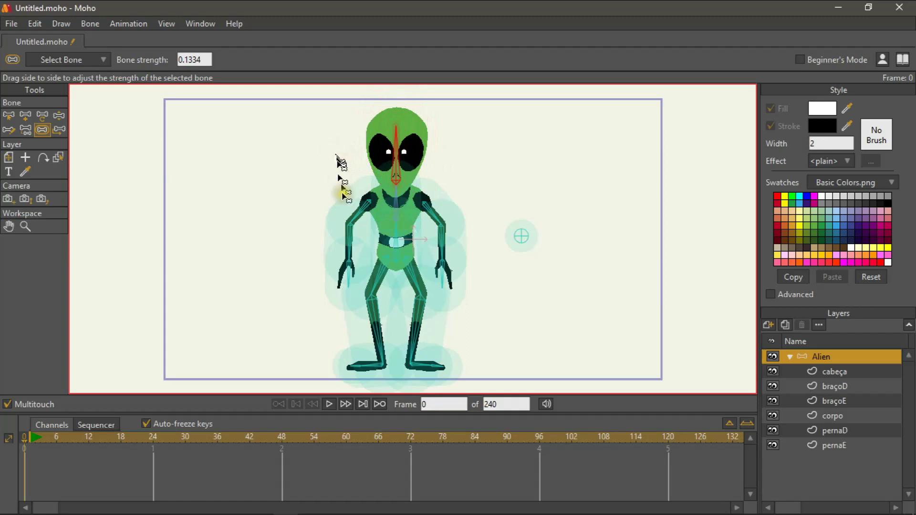
drag(396, 222, 335, 220)
drag(398, 246, 339, 229)
Step: Set the bone strength of the braçoD upper arm bone to 0.01
click(358, 211)
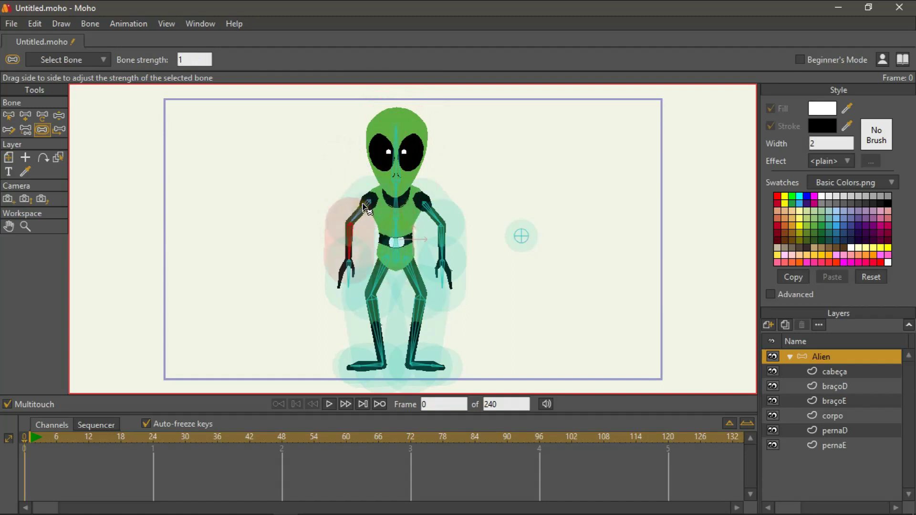
click(365, 204)
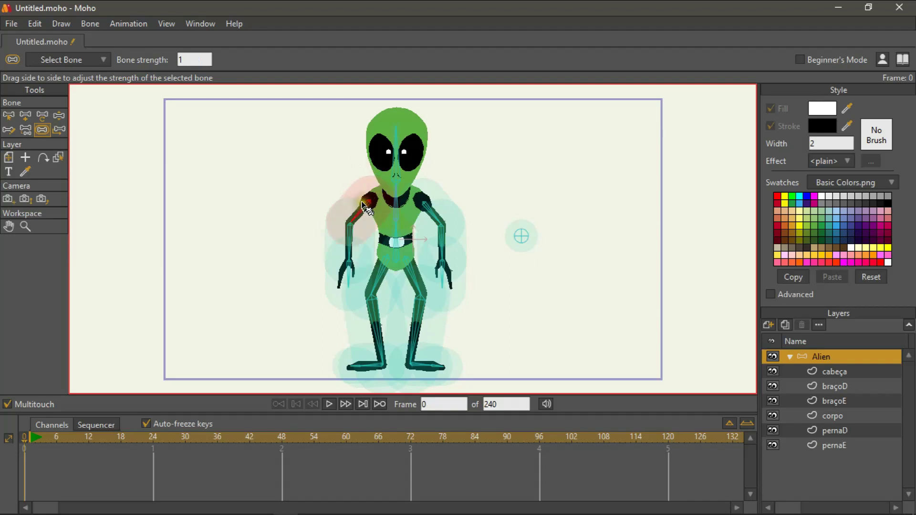
click(182, 58)
text(0.01)
key(Return)
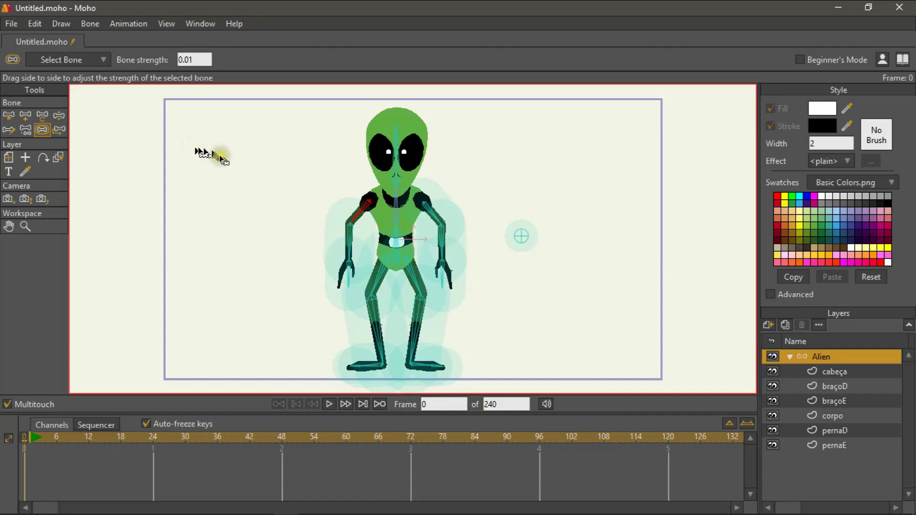
Step: Select all three braçoE arm bones together and set their bone strength to 0.01
click(434, 216)
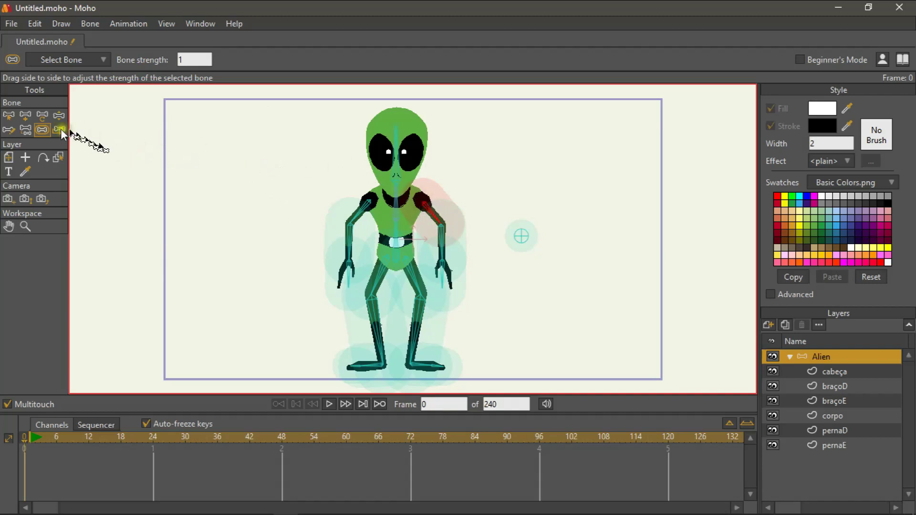
click(8, 117)
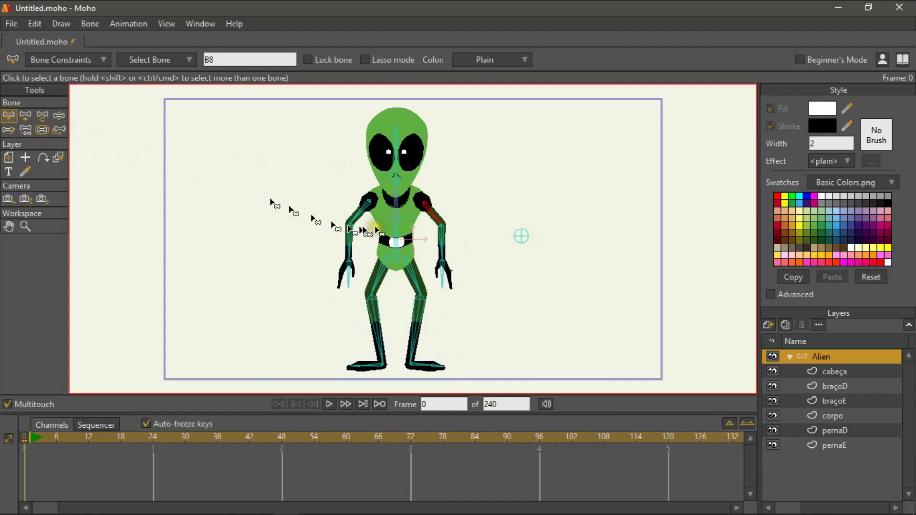
drag(477, 294, 426, 197)
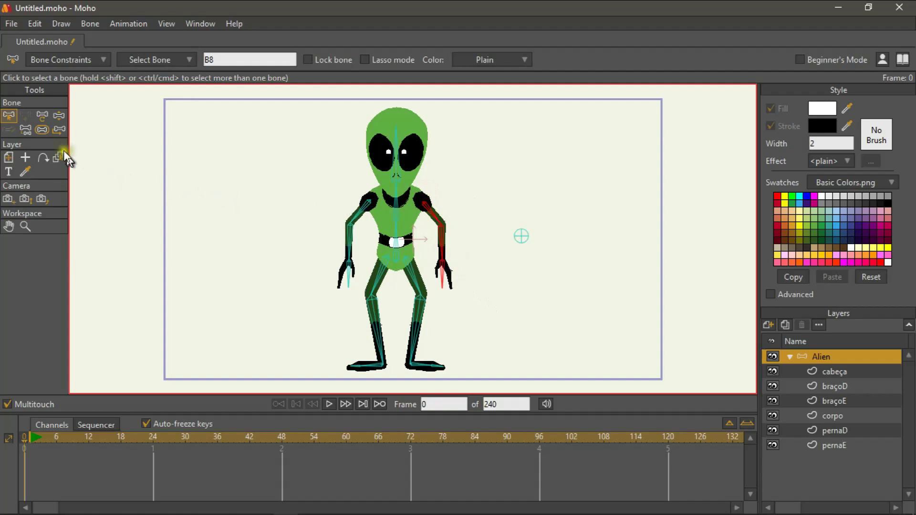
click(43, 129)
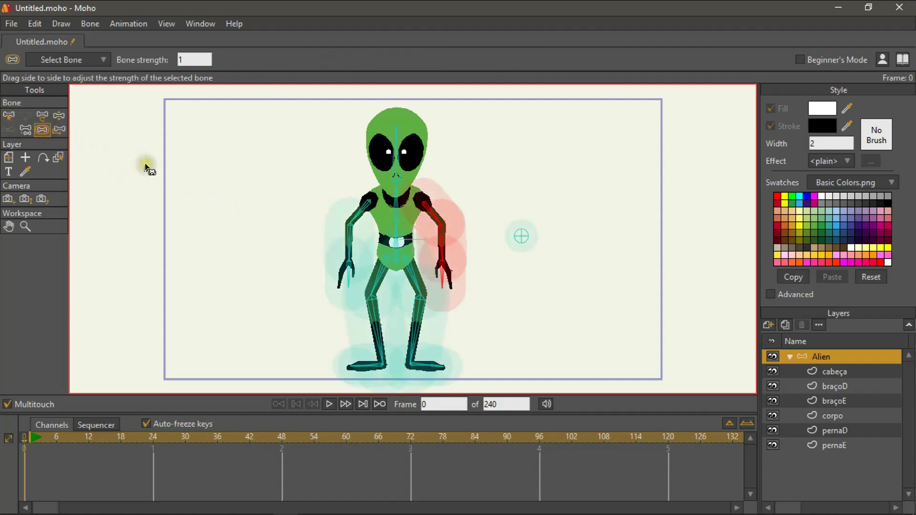
click(185, 59)
key(Return)
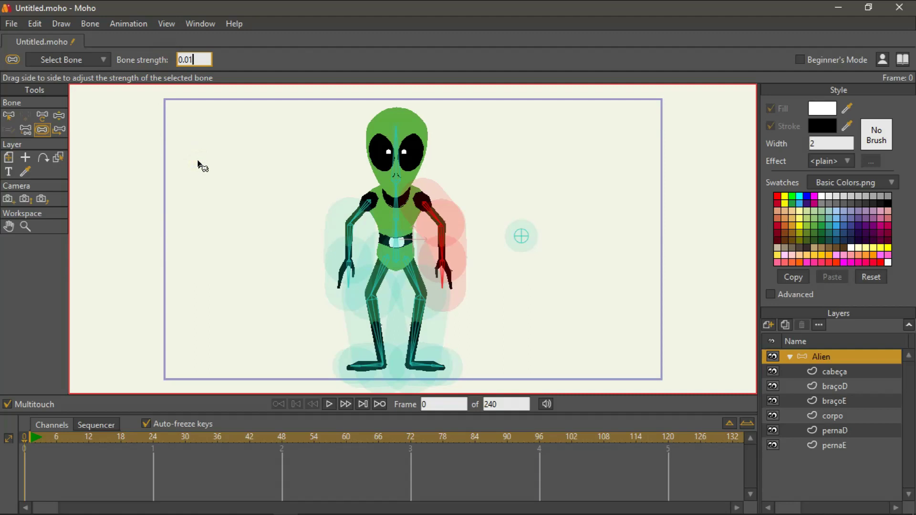
click(200, 164)
Step: Select the upper arm, forearm and hand bones of braçoD and set their bone strength to 0.01
drag(206, 168, 361, 293)
click(9, 115)
click(334, 237)
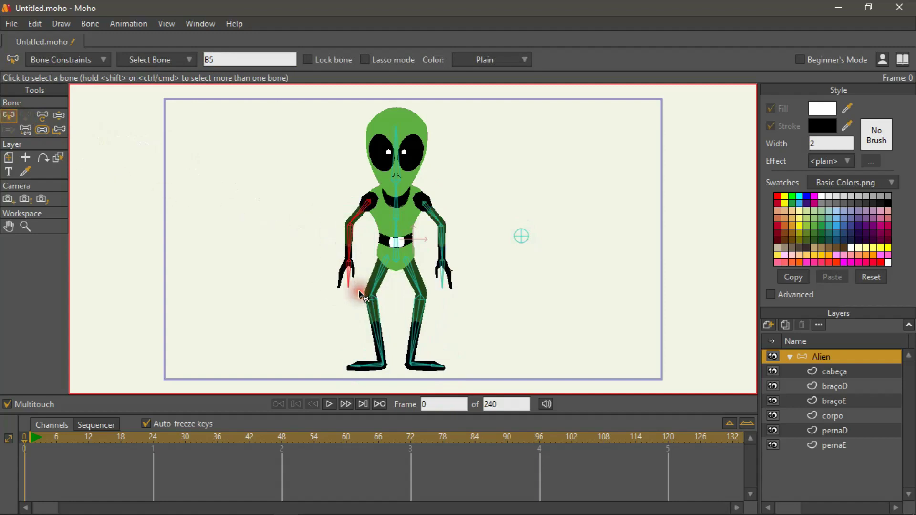
click(42, 129)
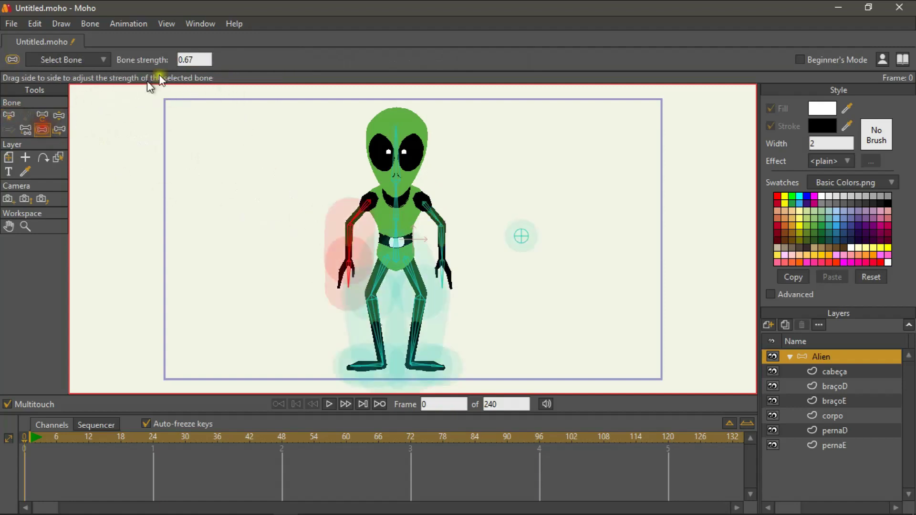
drag(191, 58, 190, 57)
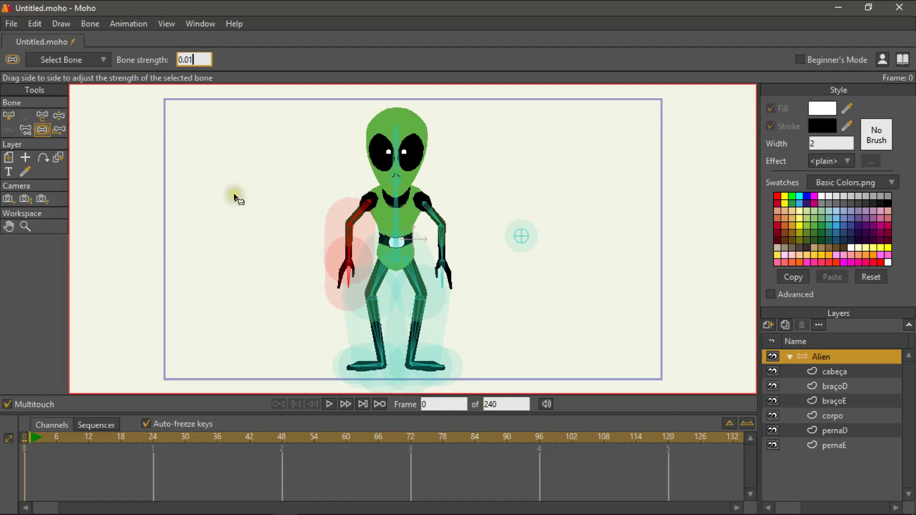
text(0.01)
key(Return)
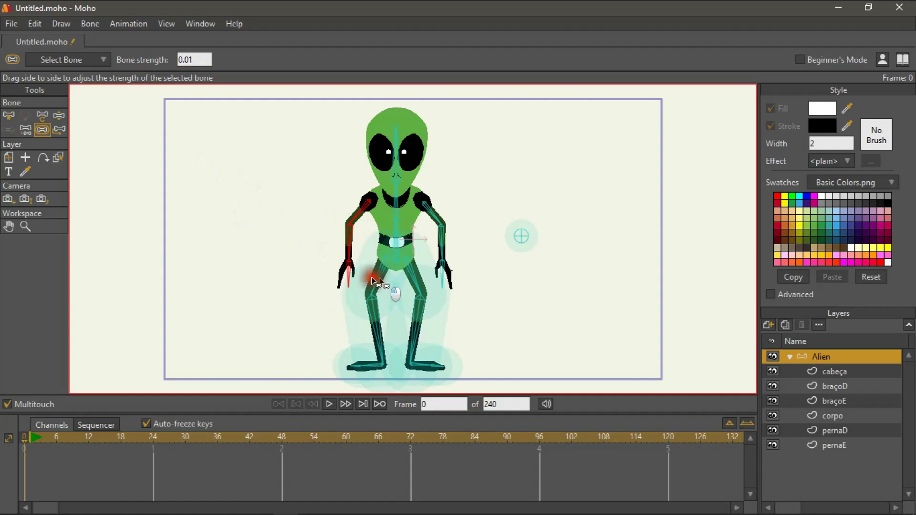
Step: Reduce the strength of the pernaD thigh, shin, foot and toe bones, with the thigh at about 0.15 and the toe at about 0.18
drag(358, 281, 379, 272)
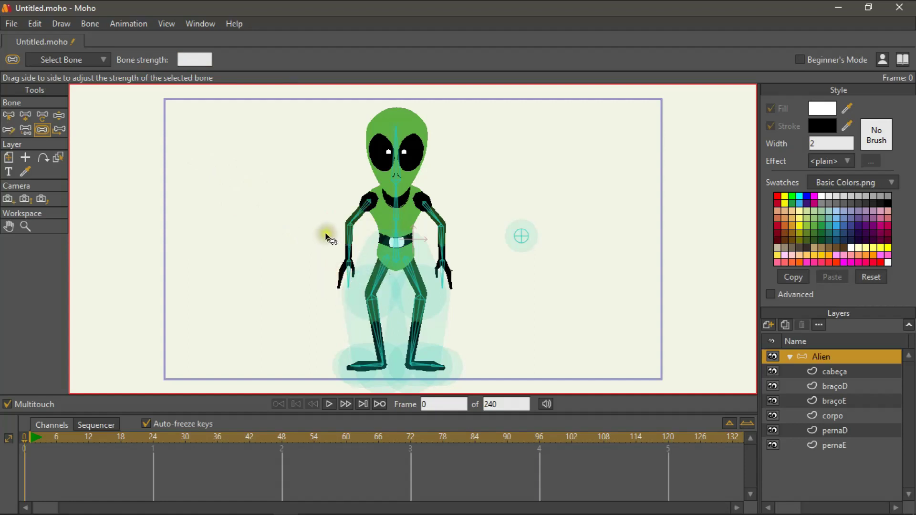
key(s)
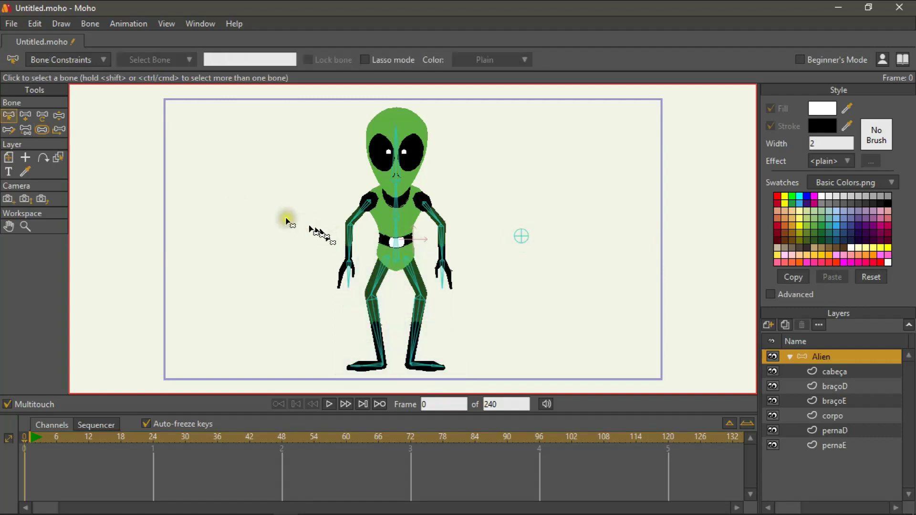
click(39, 129)
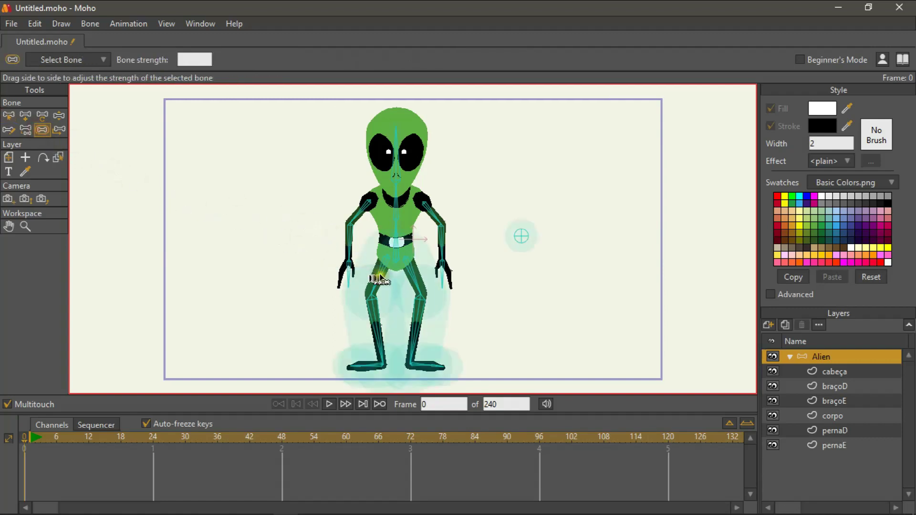
drag(375, 279, 333, 270)
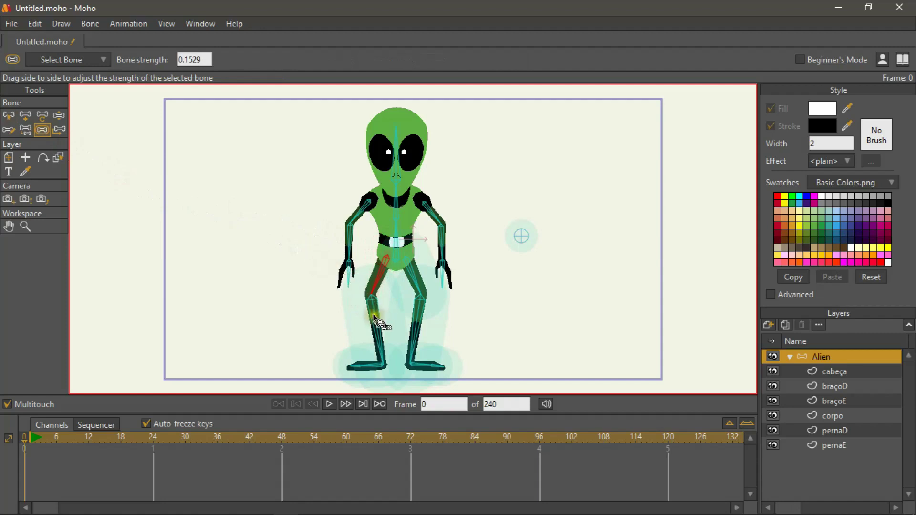
drag(377, 321, 318, 312)
drag(370, 363, 327, 368)
drag(347, 368, 299, 360)
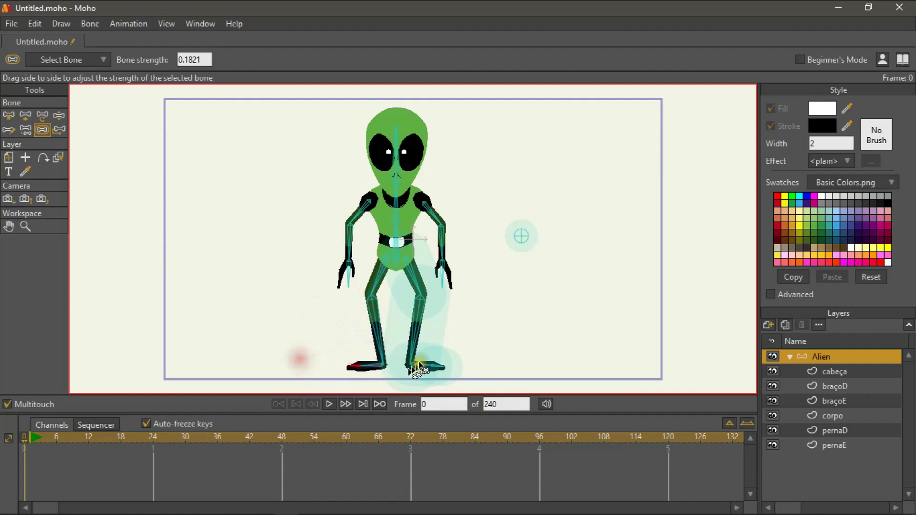
Step: Reduce the strength of the pernaE leg bones, with the toe about 0.18 and thigh about 0.27, and set the point bone's strength to 0
drag(419, 368, 382, 365)
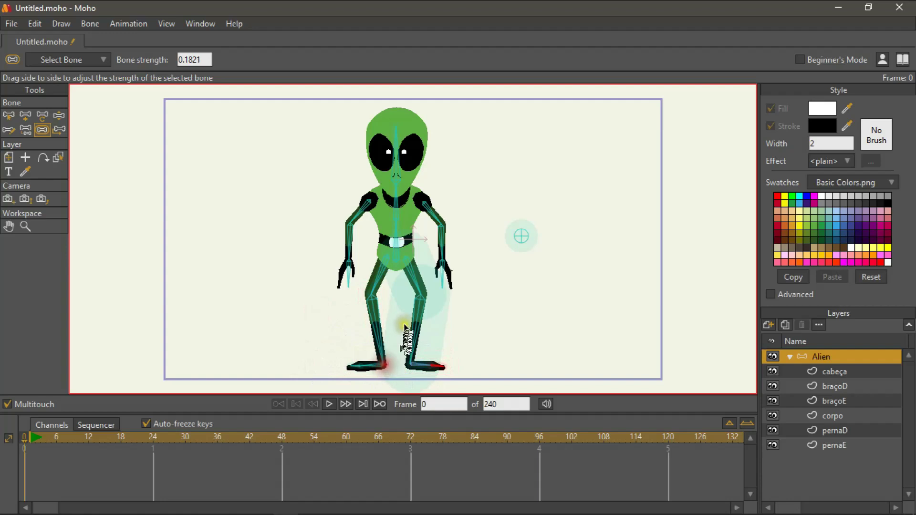
drag(412, 320, 357, 325)
drag(416, 278, 373, 283)
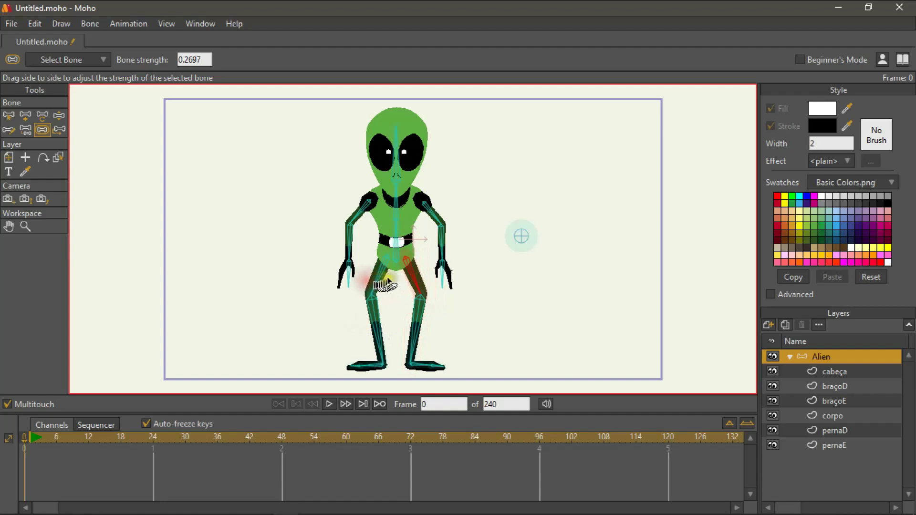
click(521, 241)
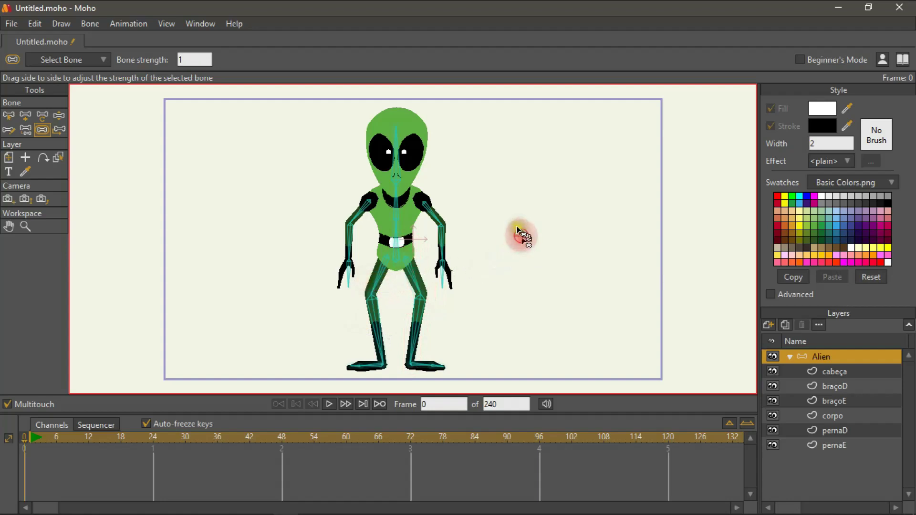
drag(522, 239, 409, 234)
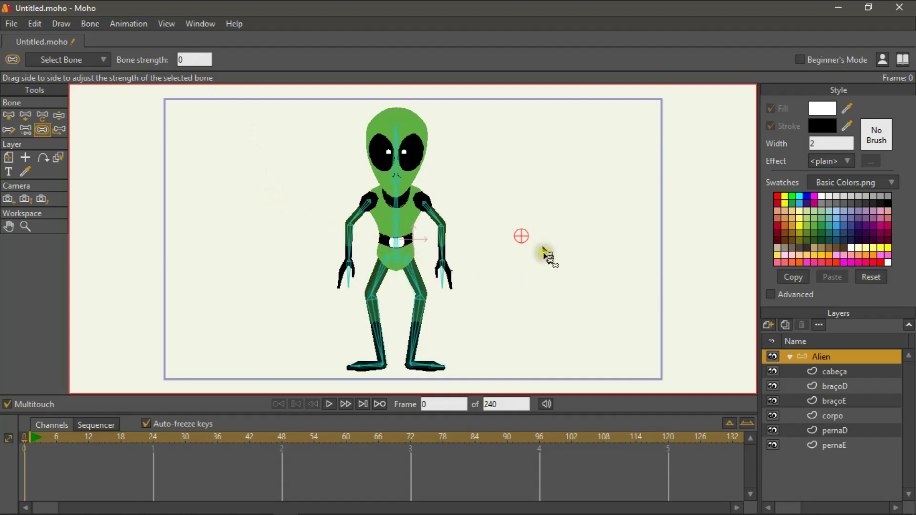
Step: Test the rig by manipulating the point bone, head and both forearms, and check the bone strength of the braçoD forearm
click(59, 119)
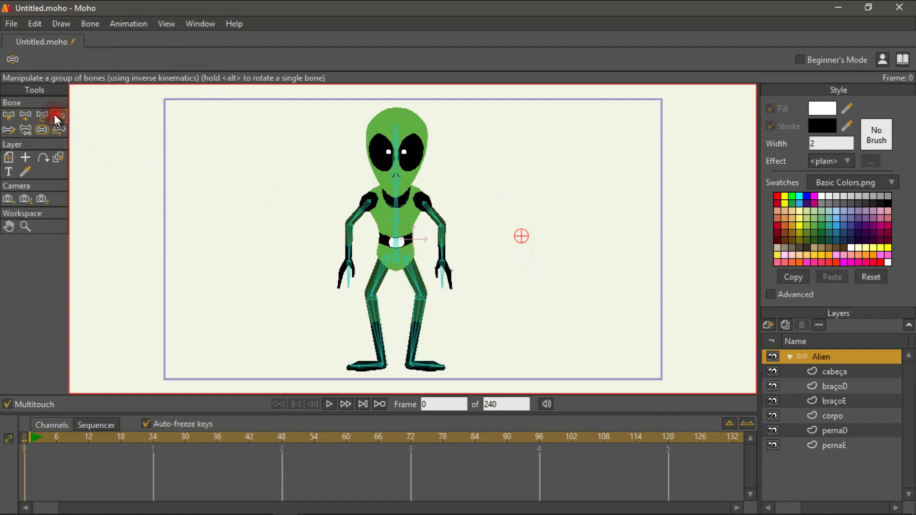
click(523, 237)
drag(524, 237, 545, 234)
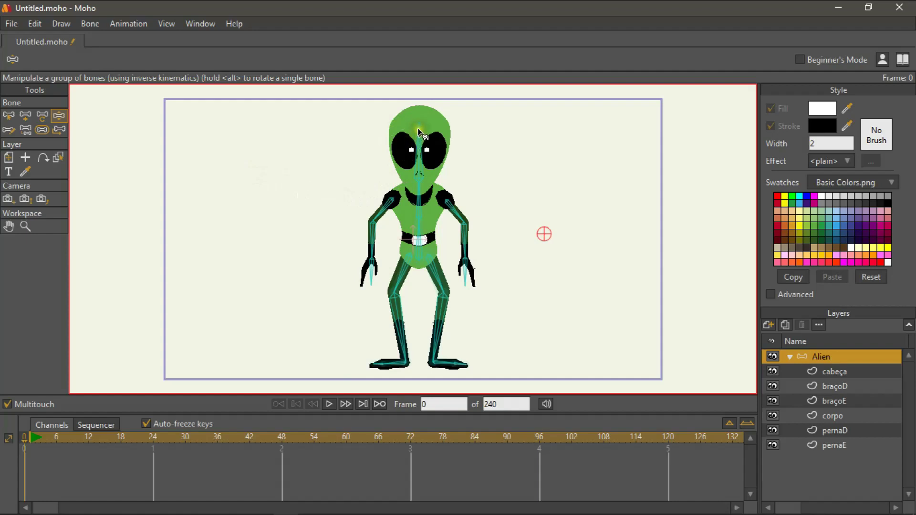
drag(419, 131, 419, 128)
mouse_move(371, 224)
mouse_down()
mouse_move(360, 238)
mouse_move(378, 234)
mouse_up()
mouse_move(461, 229)
mouse_down()
mouse_move(492, 245)
mouse_move(466, 232)
mouse_up()
click(377, 234)
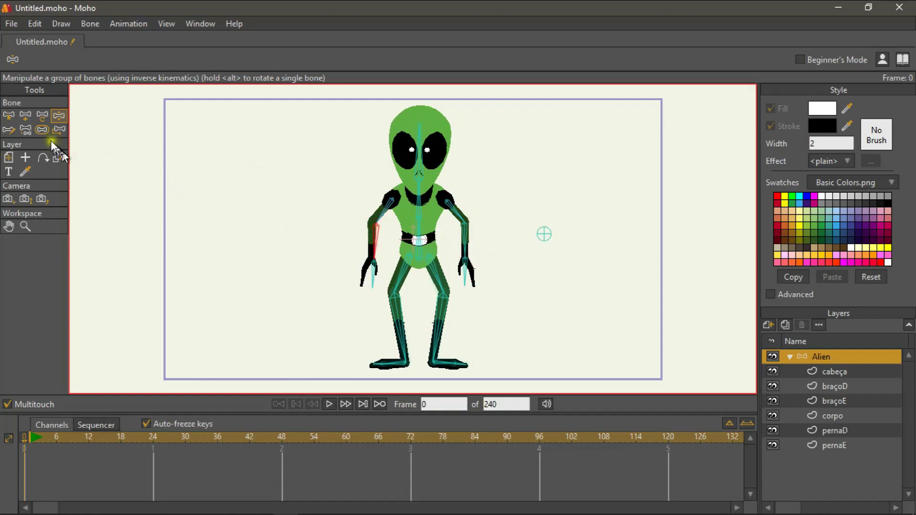
click(43, 129)
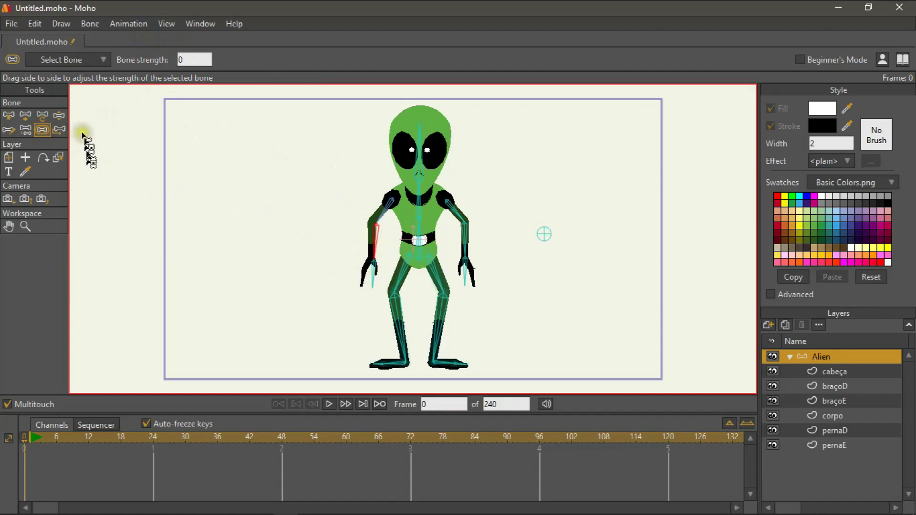
Step: Test the braçoD arm by manipulating its forearm and upper arm bones to see how the drawing follows
click(59, 115)
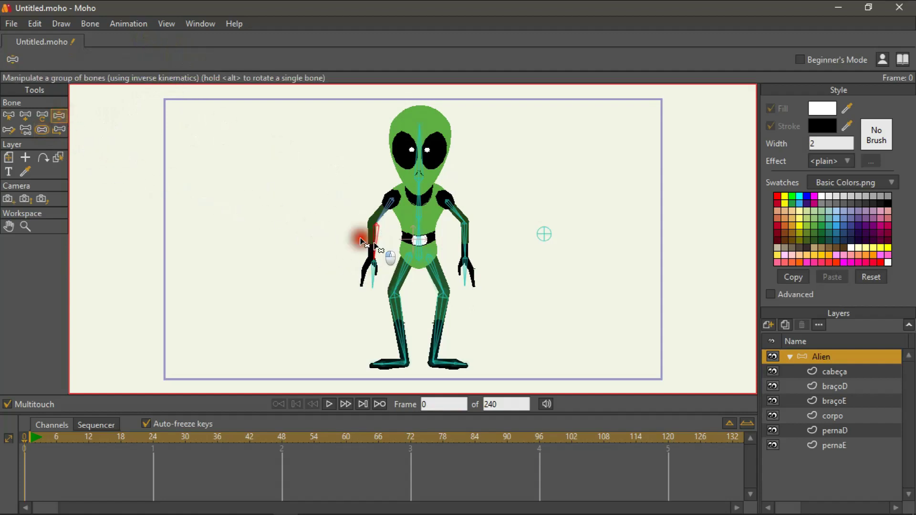
drag(360, 239, 368, 262)
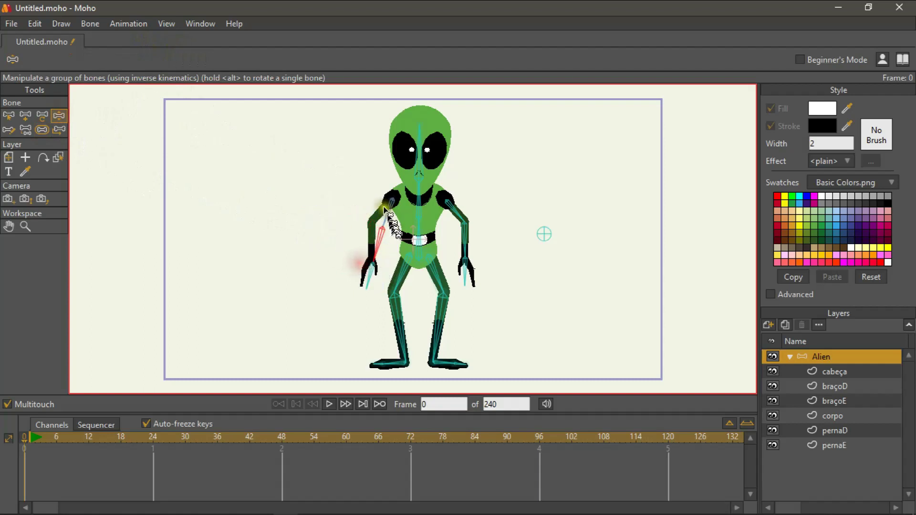
mouse_move(387, 211)
mouse_down()
mouse_move(376, 200)
mouse_move(385, 221)
mouse_up()
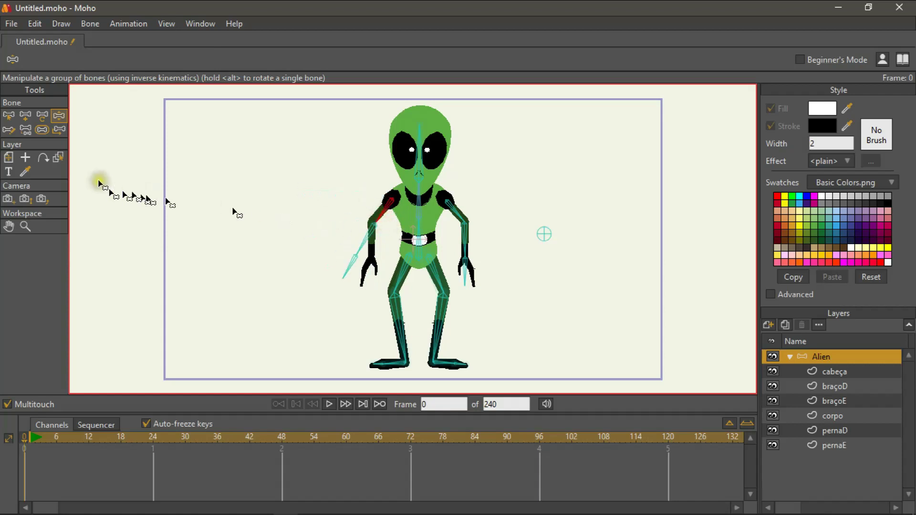
Step: Set the bone strength of the braçoD upper arm, forearm and hand bones to 0.01, one bone at a time
click(13, 116)
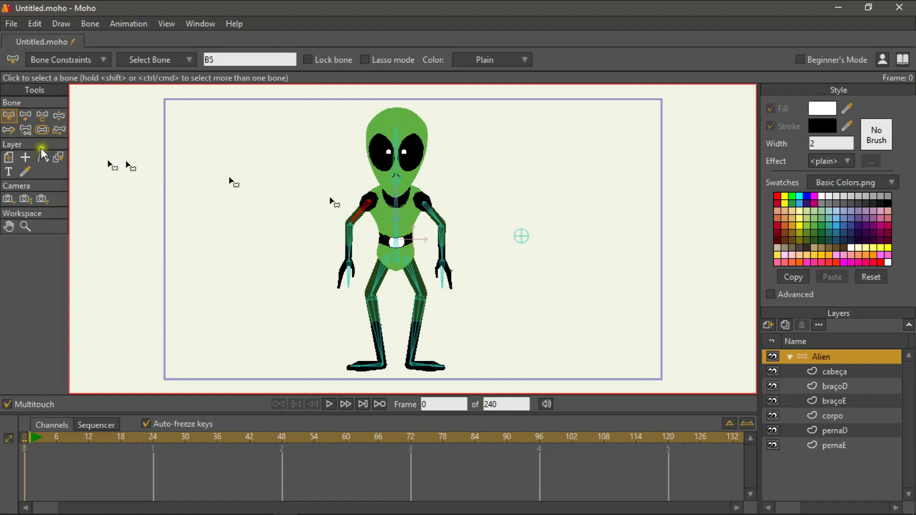
click(42, 131)
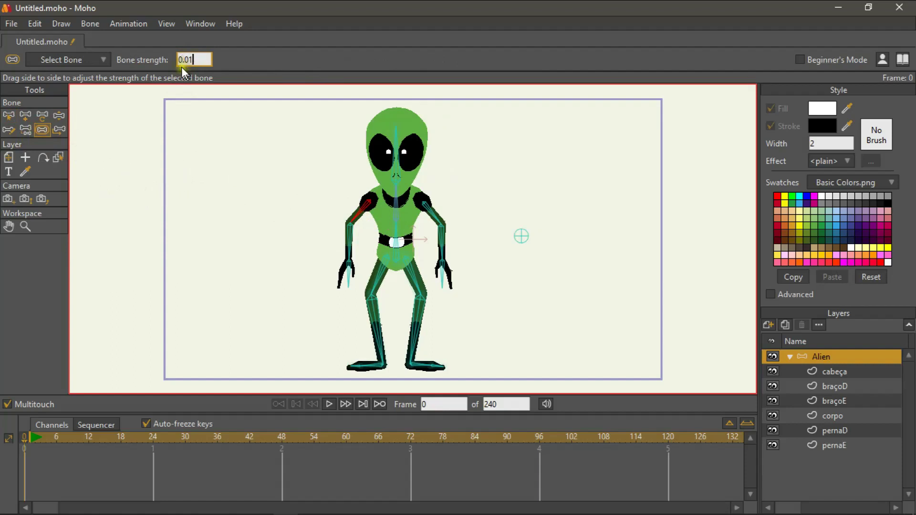
key(Return)
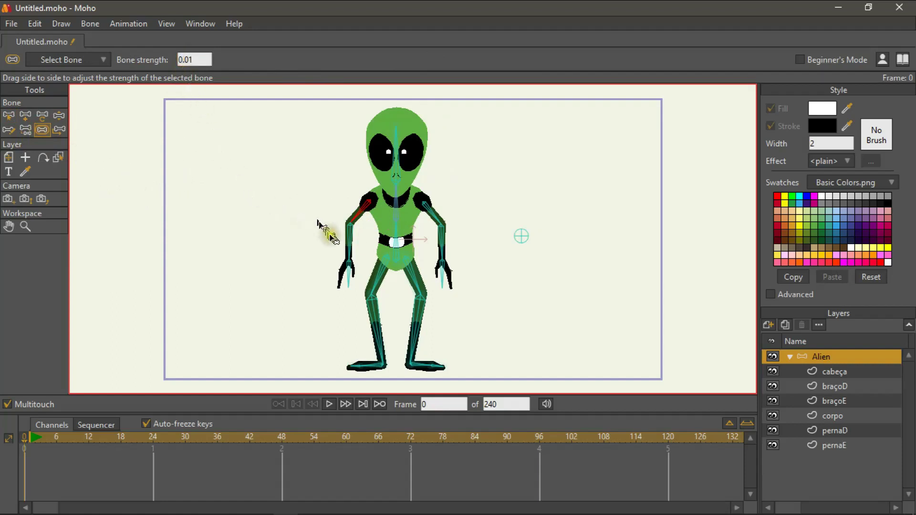
click(352, 235)
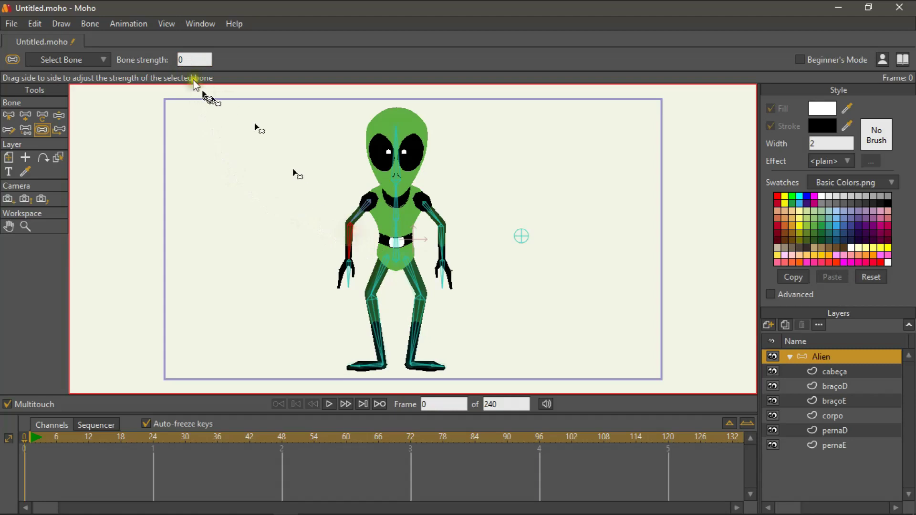
click(186, 60)
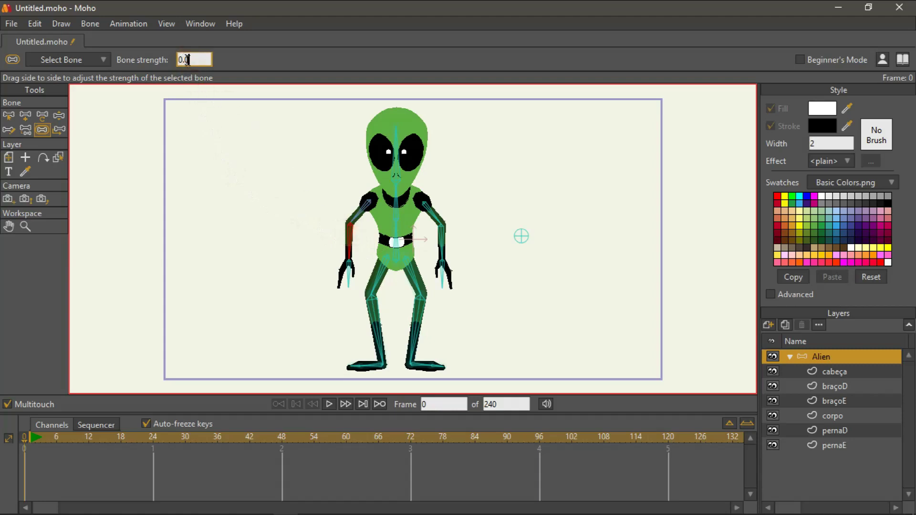
click(350, 281)
click(186, 59)
Step: Check the bone strength of the braçoE arm bones and of the pernaD thigh and shin
click(432, 211)
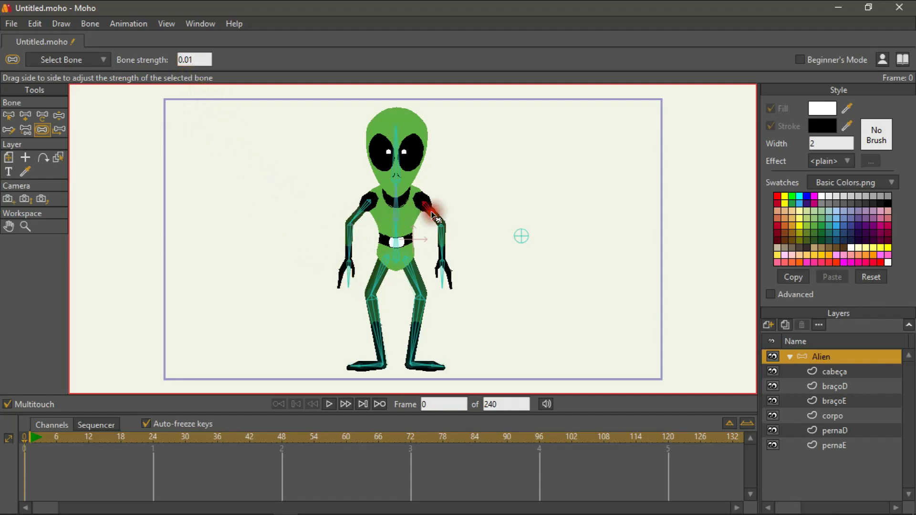
click(440, 240)
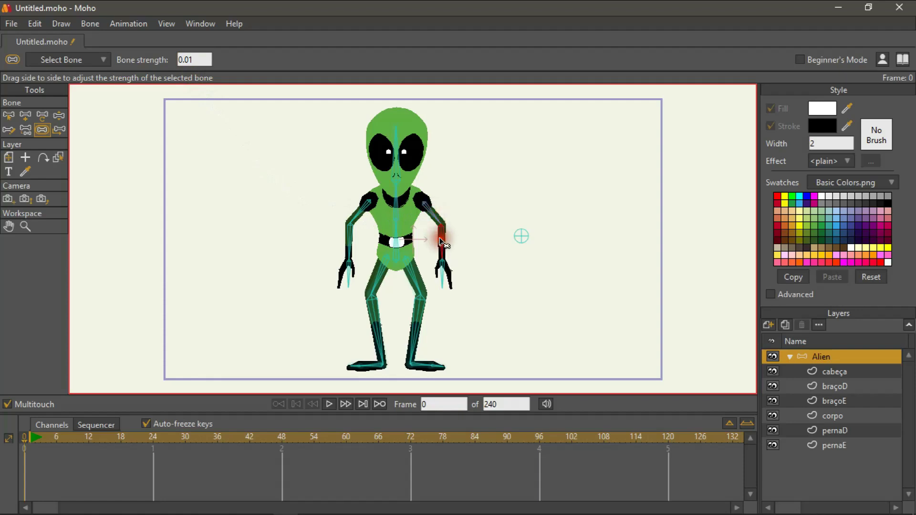
click(446, 274)
drag(409, 266, 380, 279)
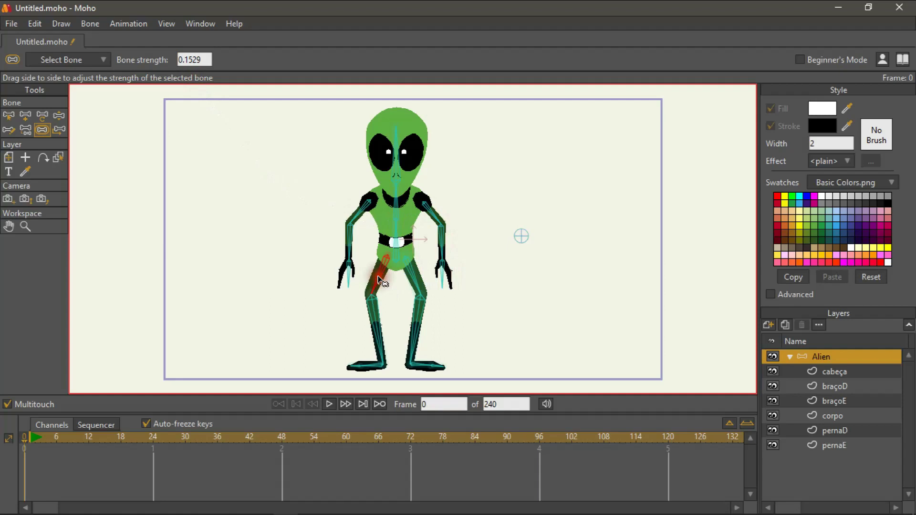
click(376, 309)
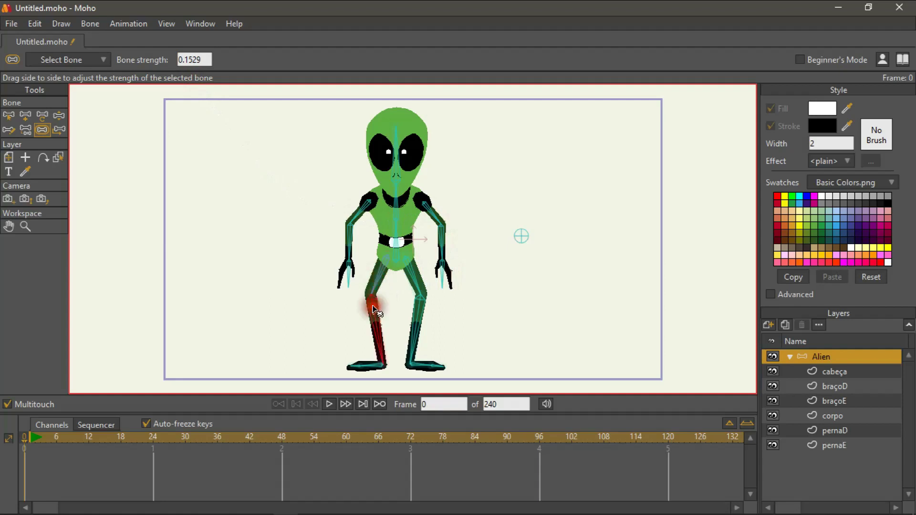
Step: Test the rig by manipulating both arms, the upper and lower torso bones and the pernaD leg
click(59, 115)
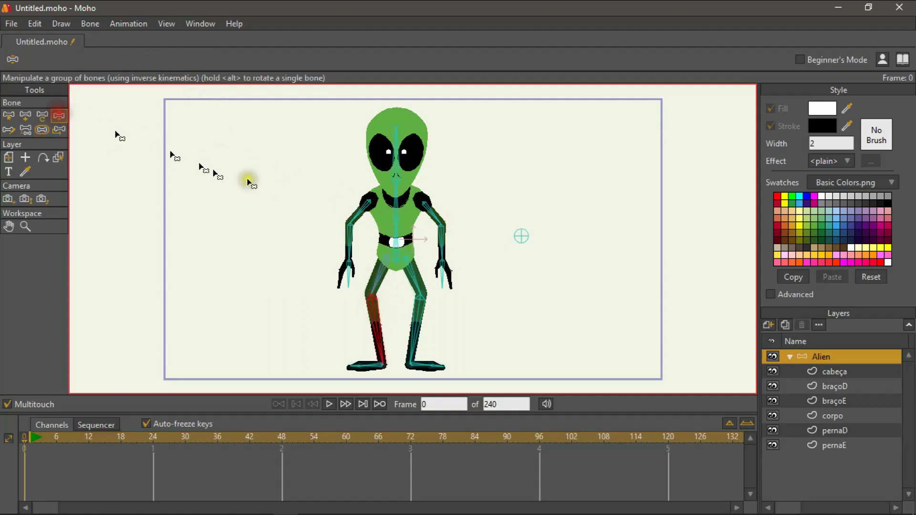
drag(364, 204, 331, 278)
drag(423, 228, 449, 270)
mouse_move(404, 205)
mouse_down()
mouse_move(377, 206)
mouse_move(404, 217)
mouse_up()
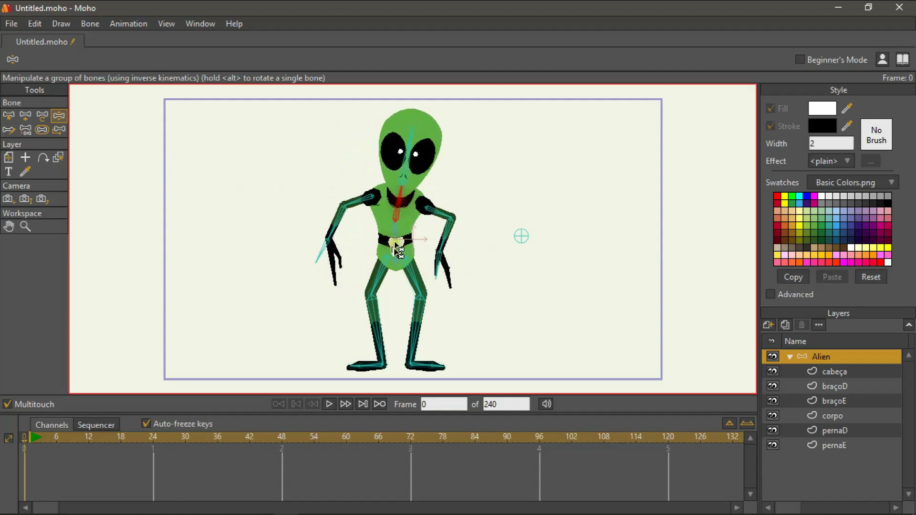
mouse_move(396, 250)
mouse_down()
mouse_move(388, 239)
mouse_move(405, 246)
mouse_up()
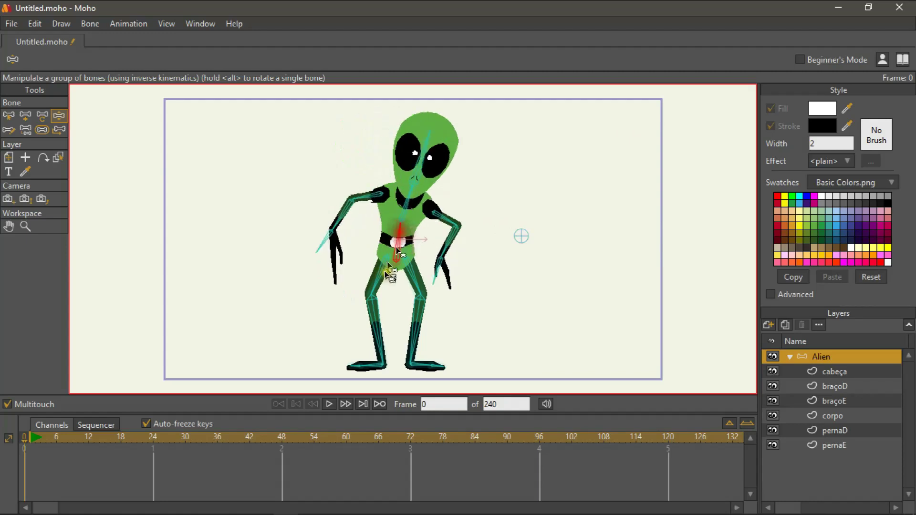
click(364, 326)
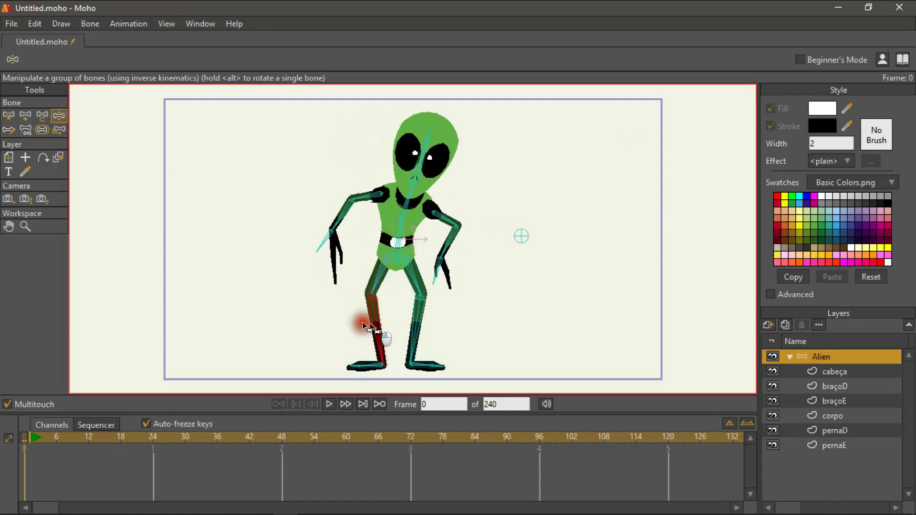
mouse_move(364, 326)
mouse_down()
mouse_move(342, 313)
mouse_move(352, 321)
mouse_move(374, 310)
mouse_up()
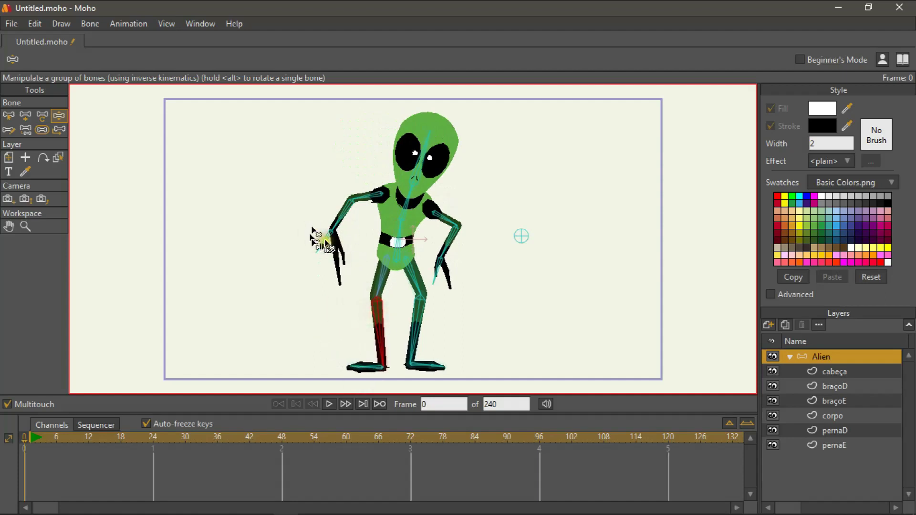
Step: Flexi-bind the cabeça layer to the head bone only, using Use Selected Bones For Flexi-Binding
click(10, 116)
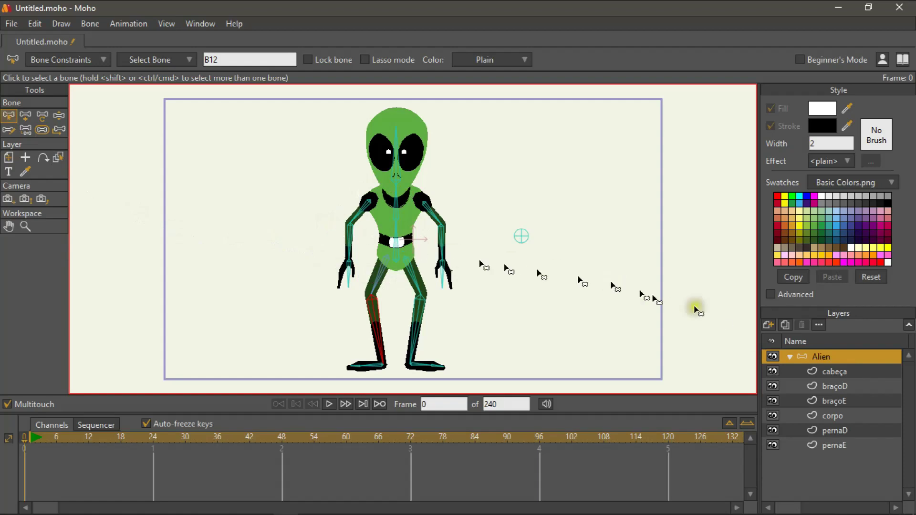
click(817, 372)
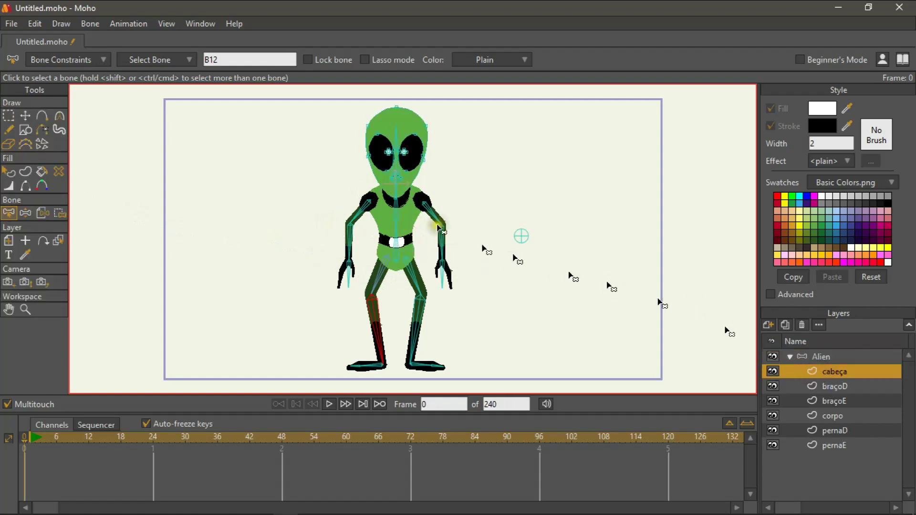
click(394, 138)
drag(395, 137, 365, 160)
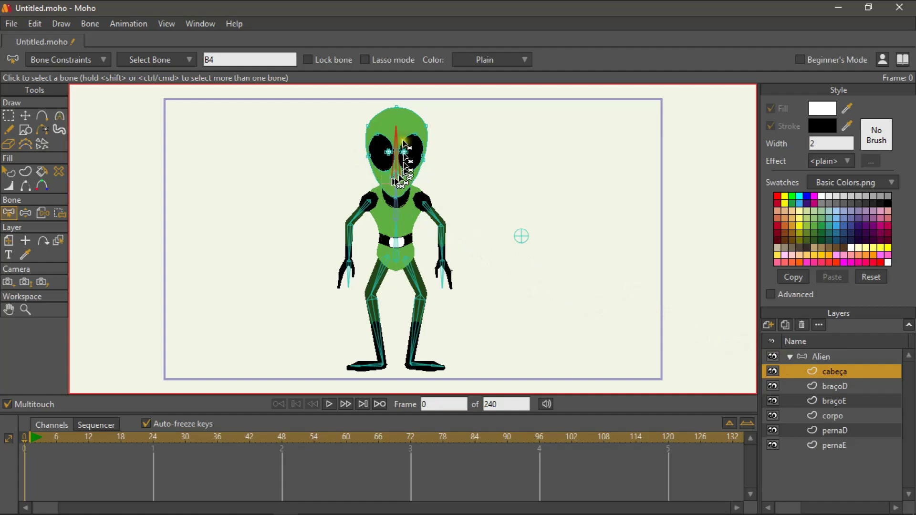
click(90, 23)
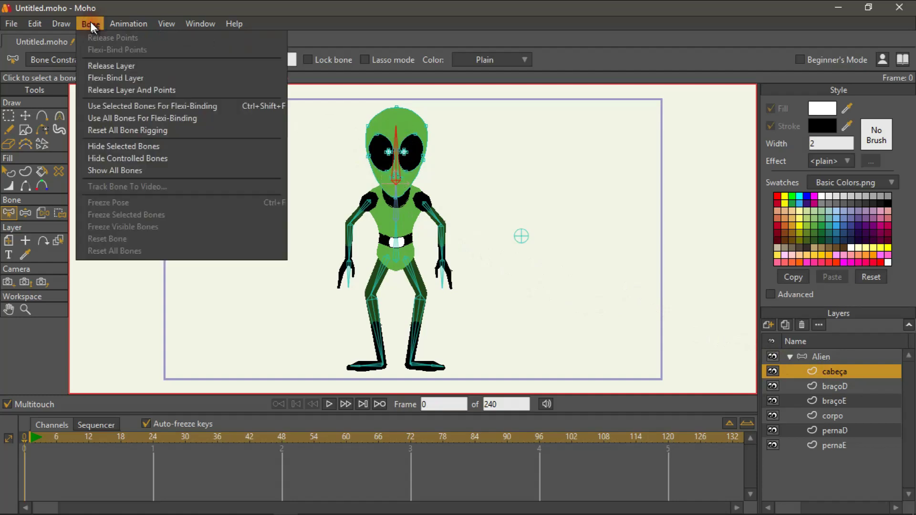
click(107, 105)
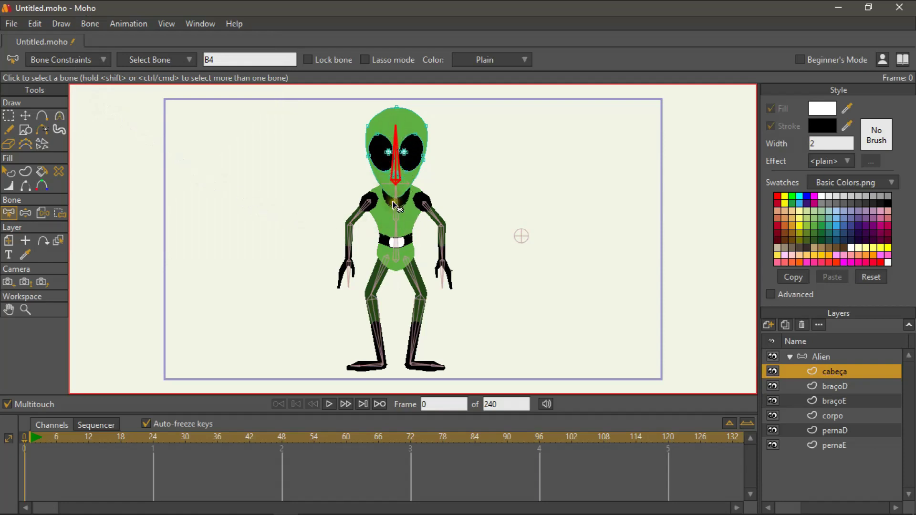
Step: Flexi-bind the braçoD layer to only its upper arm, forearm and hand bones
click(828, 386)
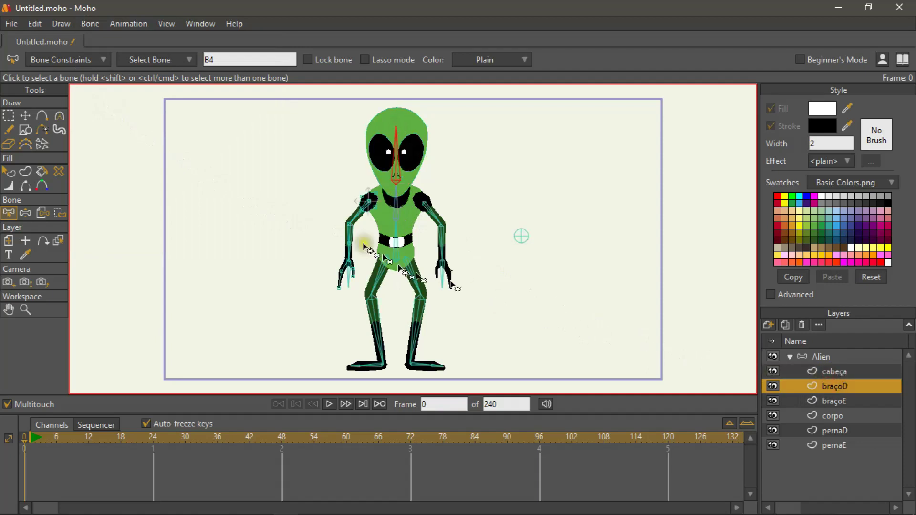
click(366, 206)
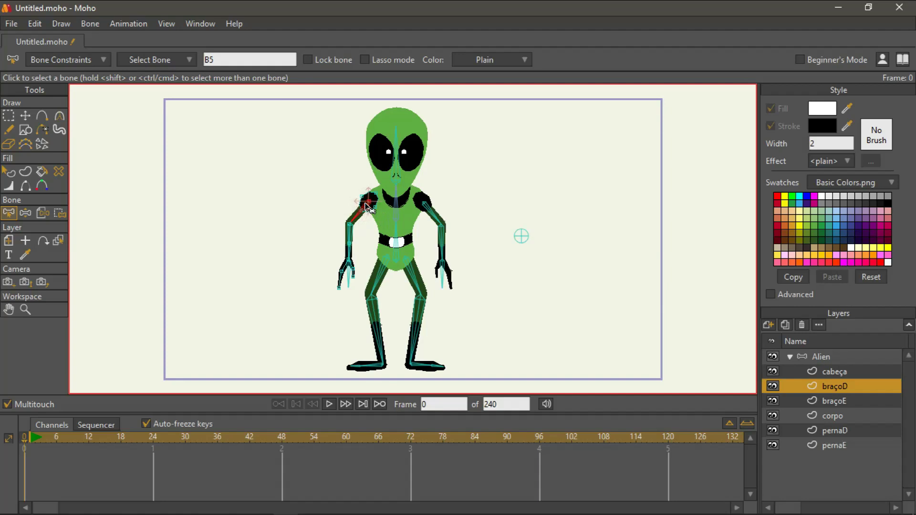
click(351, 236)
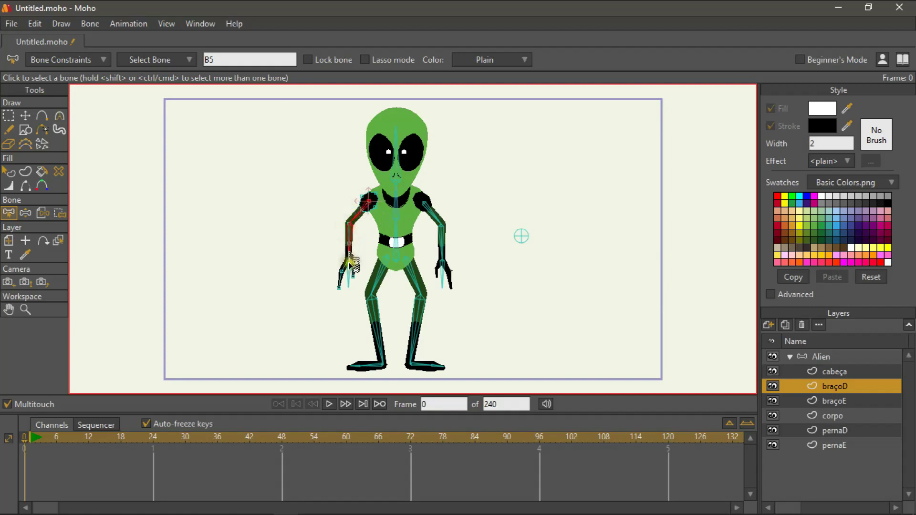
click(352, 275)
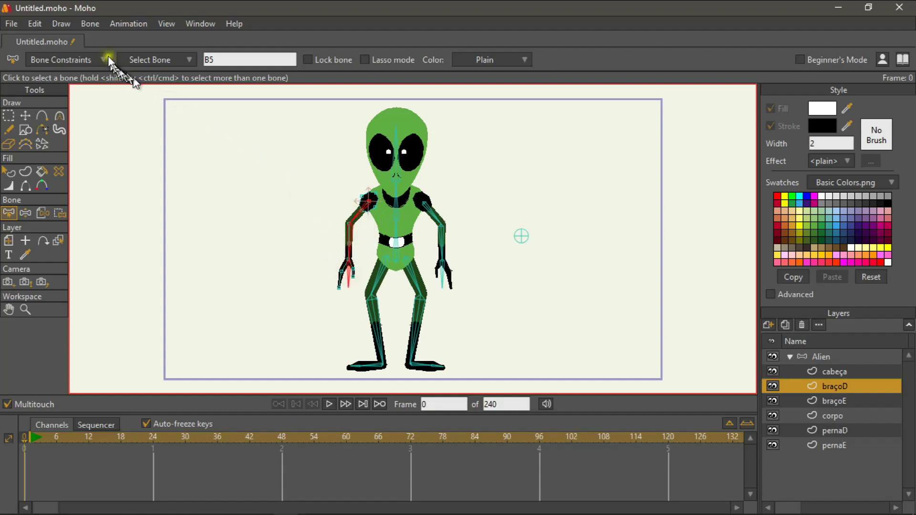
click(91, 23)
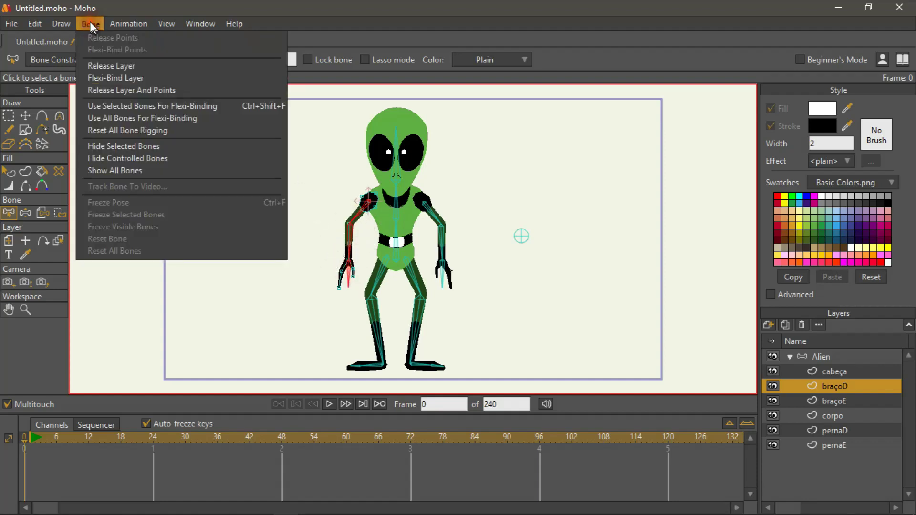
click(105, 109)
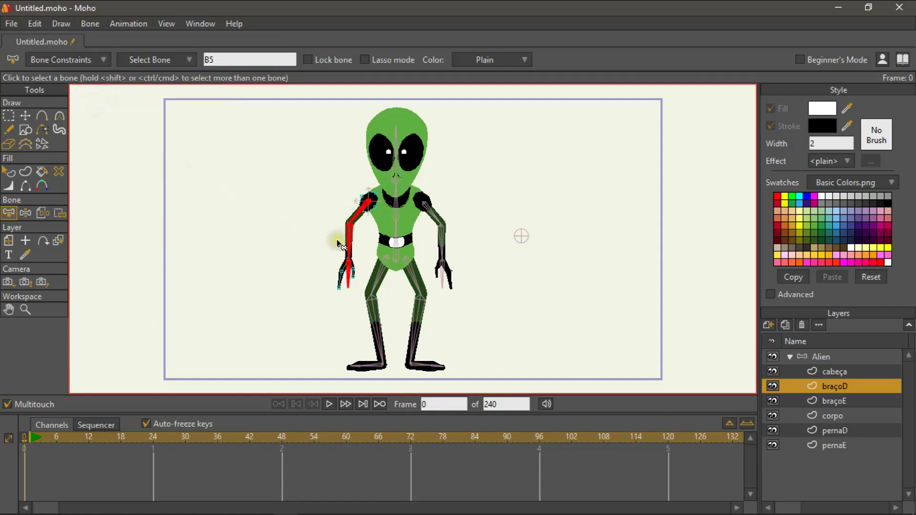
Step: Flexi-bind the braçoE layer to only its upper arm, forearm and hand bones
click(829, 402)
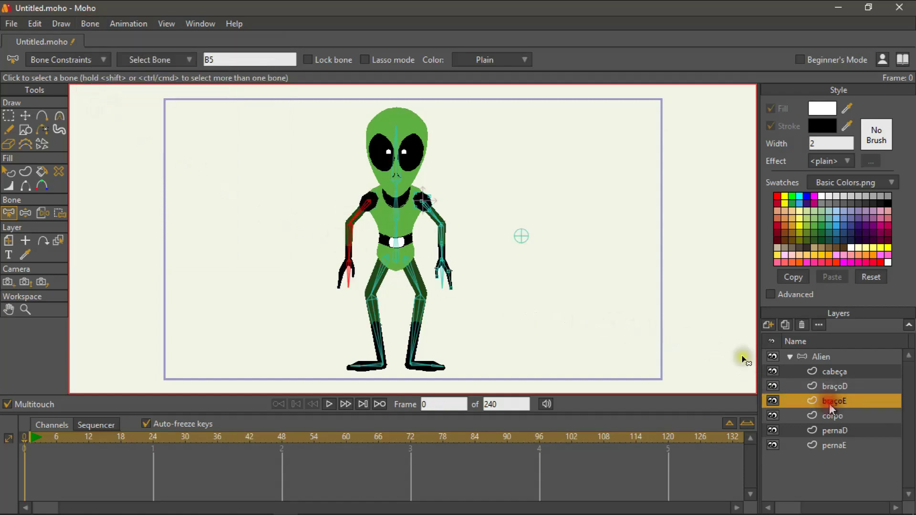
click(434, 213)
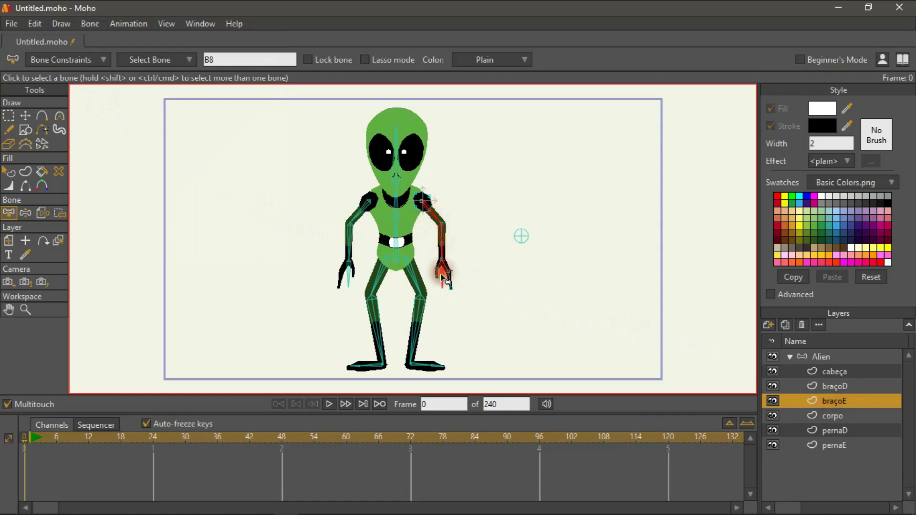
click(91, 24)
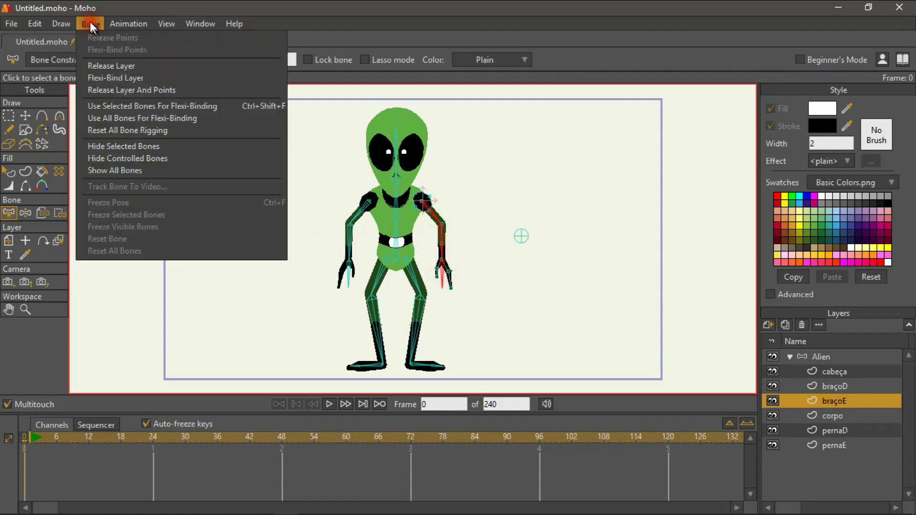
click(99, 102)
Step: Flexi-bind the corpo layer to only the torso bones
click(830, 416)
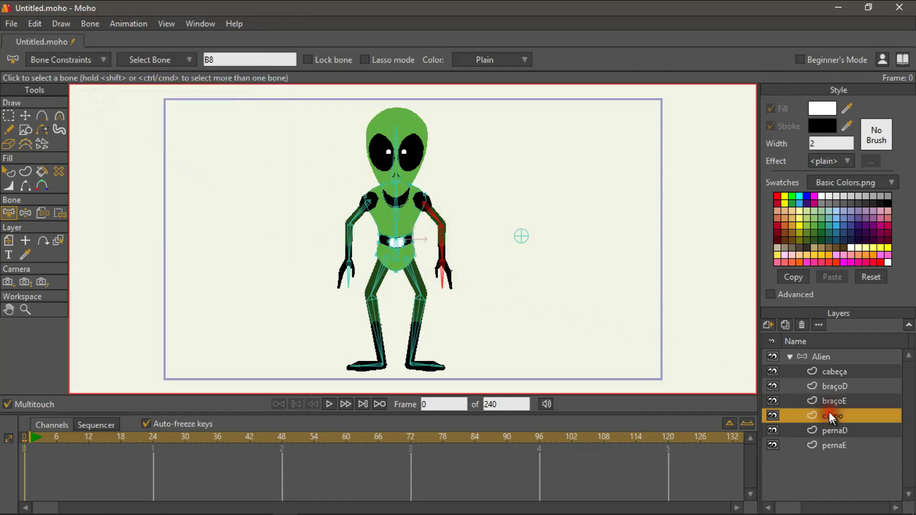
click(396, 240)
click(91, 24)
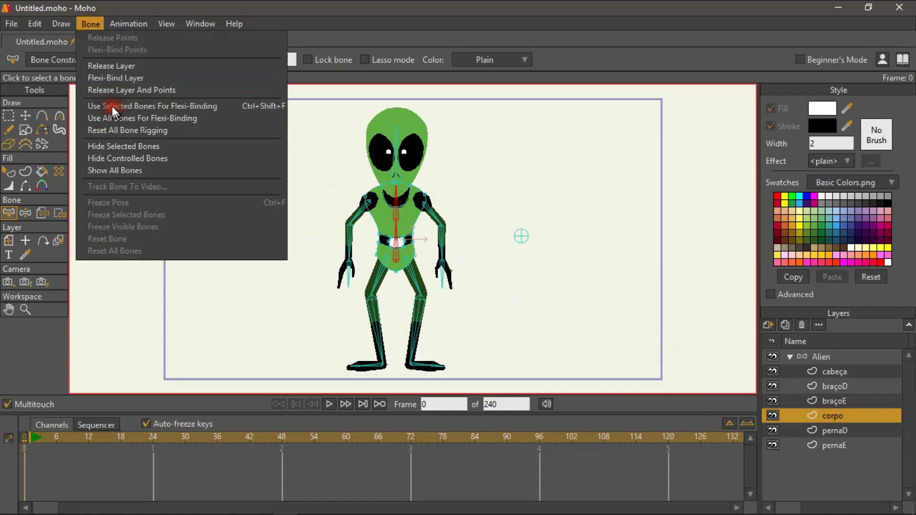
click(112, 106)
Step: Flexi-bind the pernaD layer to only its own thigh, shin, foot and toe bones
click(834, 430)
click(375, 340)
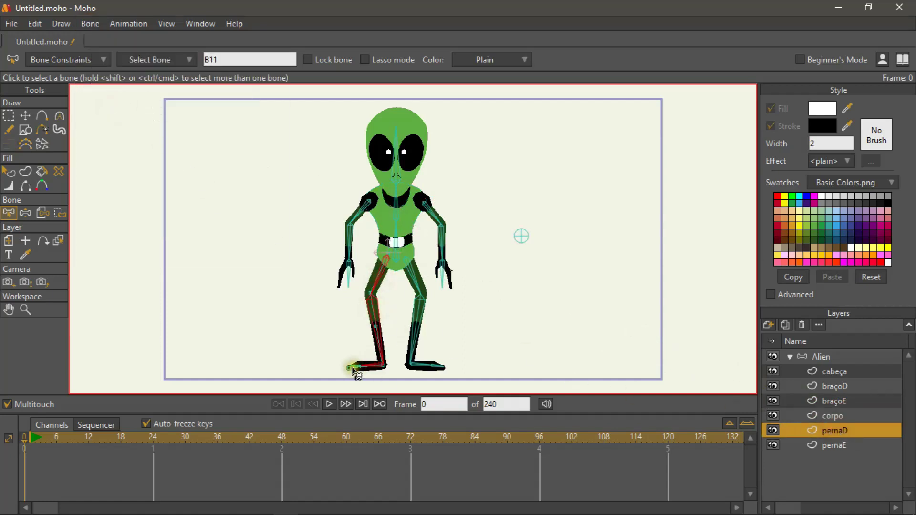
click(90, 23)
click(111, 108)
Step: Flexi-bind the pernaE layer to only its own thigh, shin, foot and toe bones
click(834, 445)
click(418, 312)
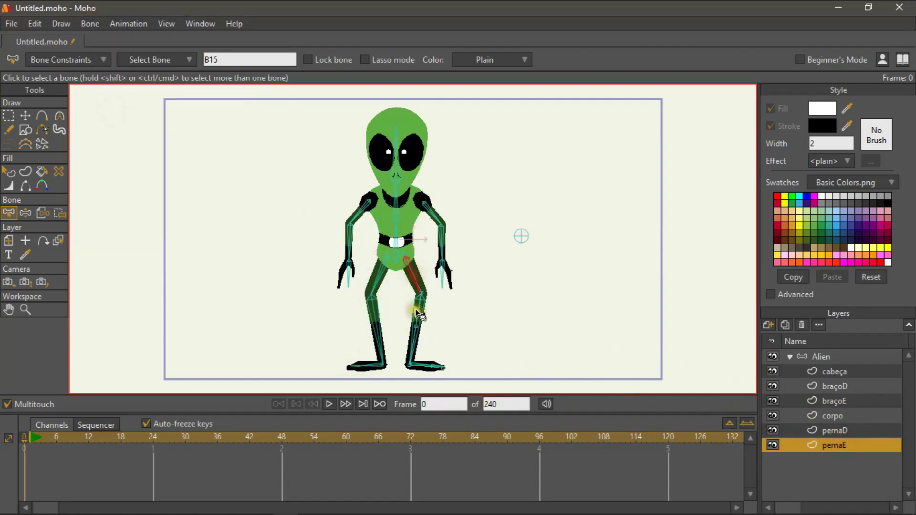
click(91, 24)
click(103, 95)
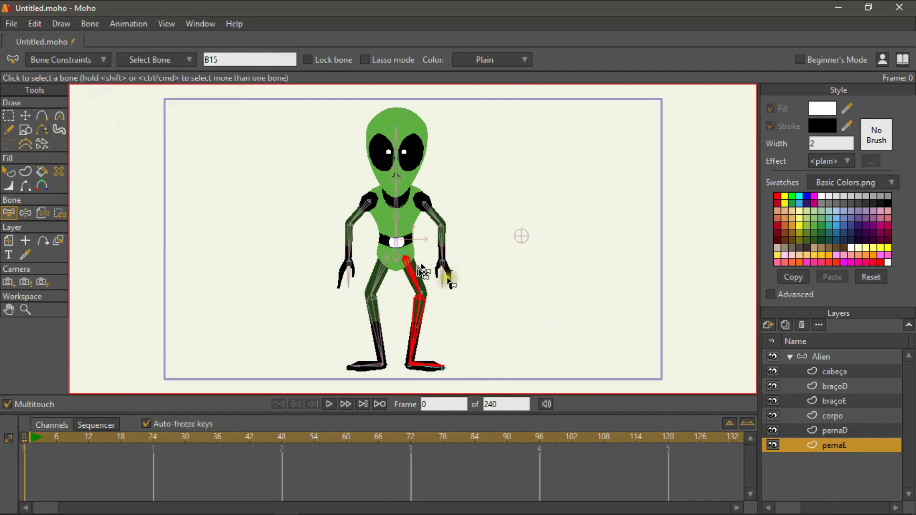
Step: Test the Alien layer's rig with Manipulate Bones by swinging both arms outward and tilting the head
click(806, 358)
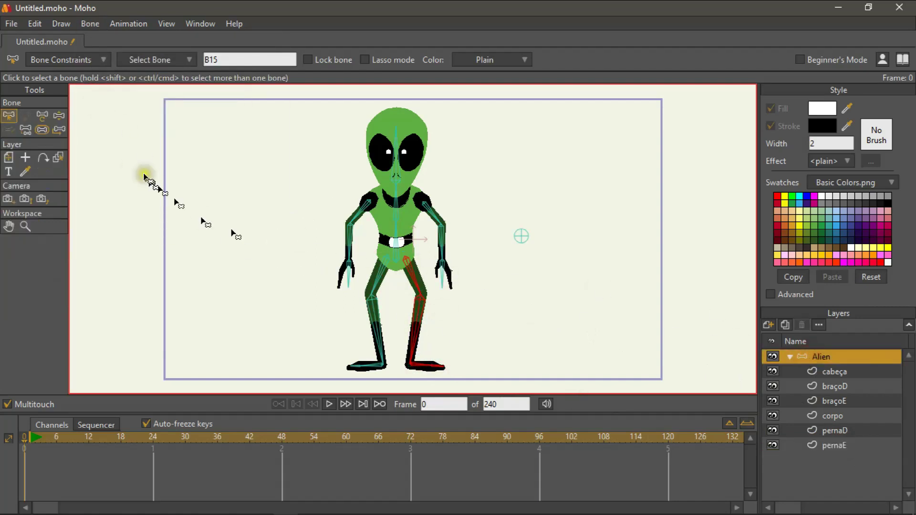
click(57, 117)
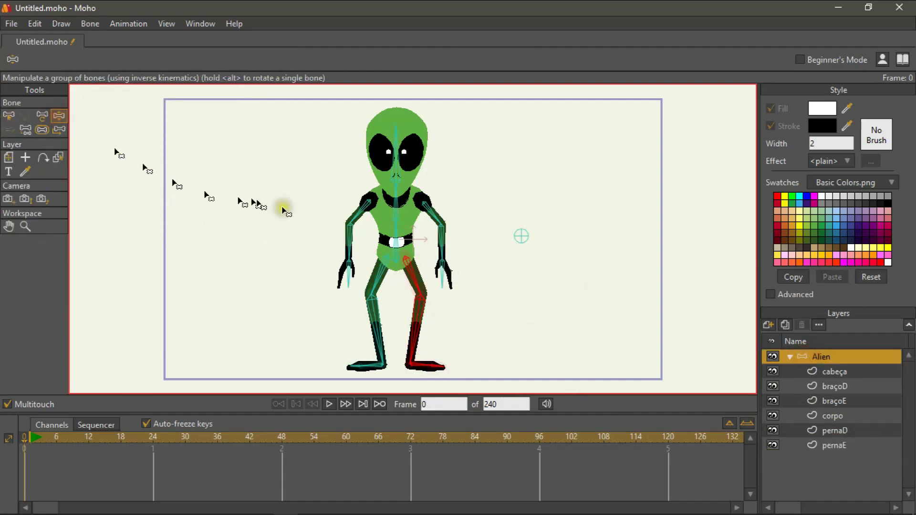
drag(347, 245, 308, 219)
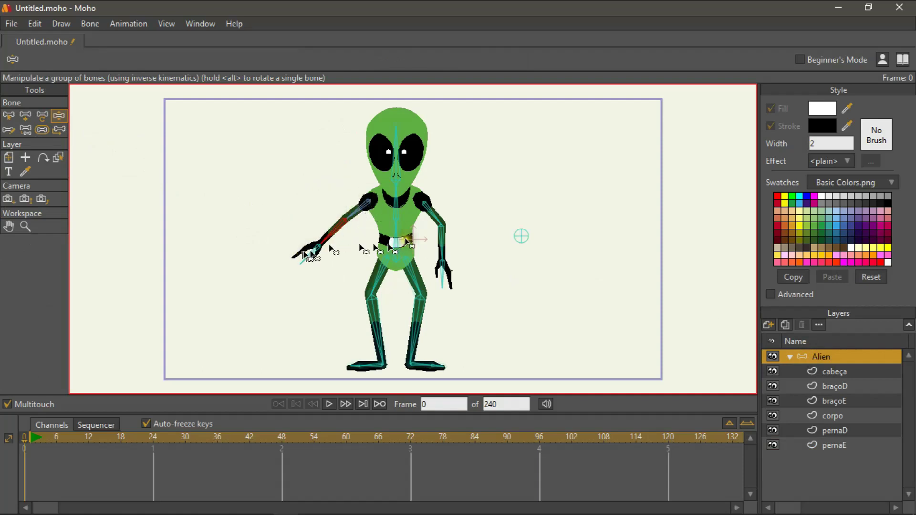
drag(438, 222, 474, 202)
mouse_move(386, 151)
mouse_down()
mouse_move(395, 149)
mouse_move(370, 155)
mouse_move(397, 142)
mouse_up()
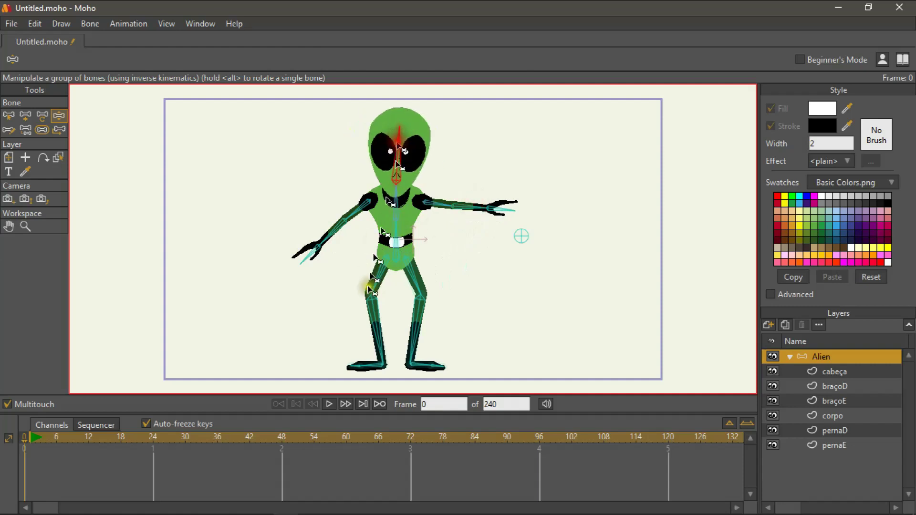
Step: Test the leg and torso bindings by bending both legs and leaning the upper body, then leave bone manipulation
mouse_move(368, 331)
mouse_down()
mouse_move(332, 312)
mouse_move(350, 328)
mouse_move(373, 306)
mouse_move(374, 279)
mouse_up()
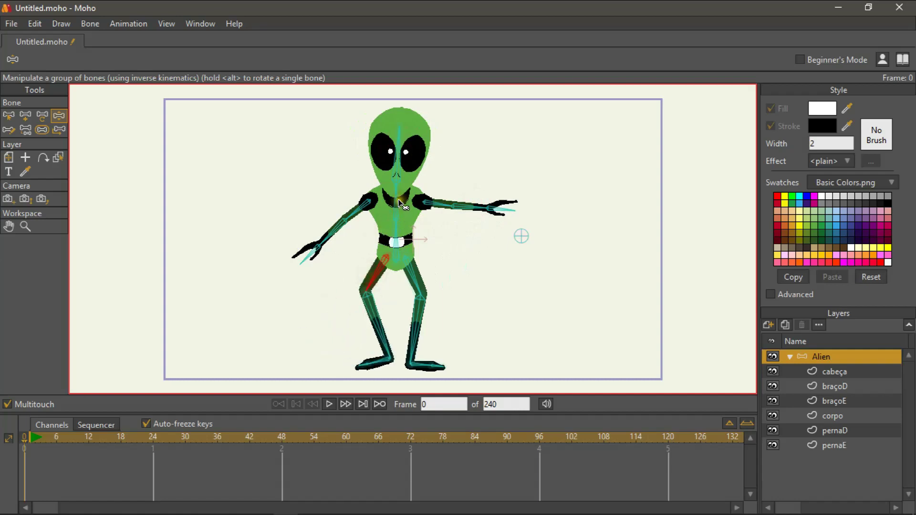
mouse_move(400, 204)
mouse_down()
mouse_move(391, 204)
mouse_move(407, 205)
mouse_up()
click(415, 342)
drag(415, 342, 435, 328)
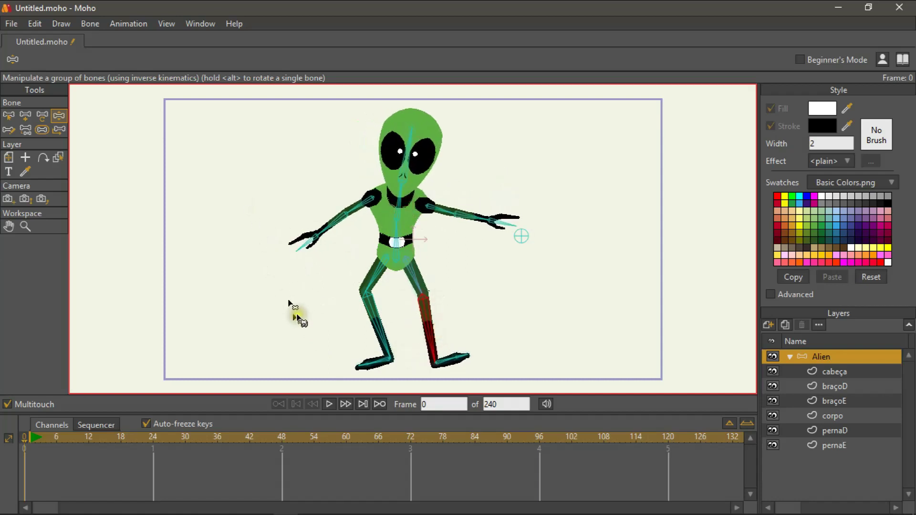
click(8, 116)
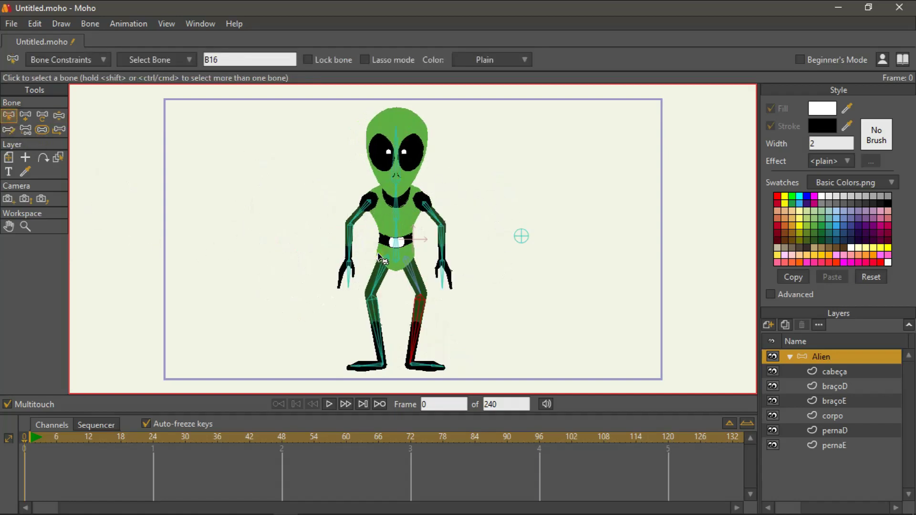
Step: Select the upper arm bone of the braçoD arm and activate Manipulate Bones to test it
click(348, 203)
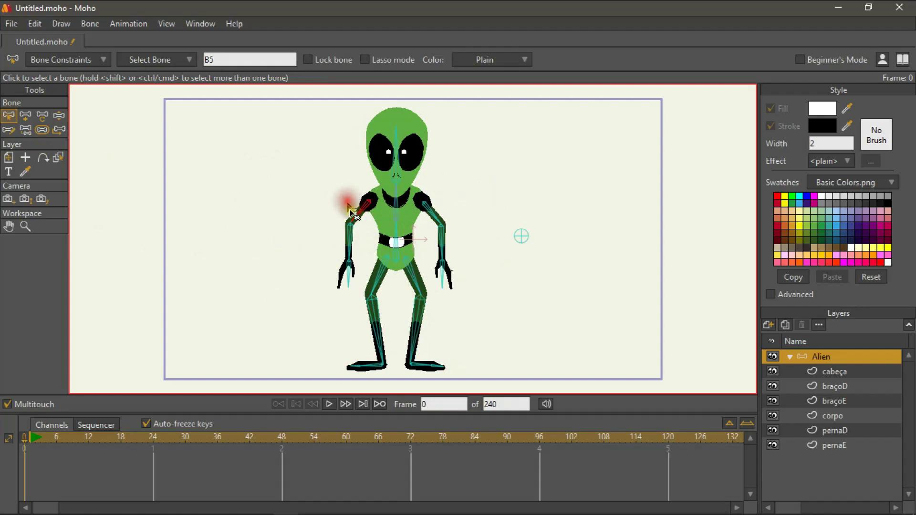
click(58, 116)
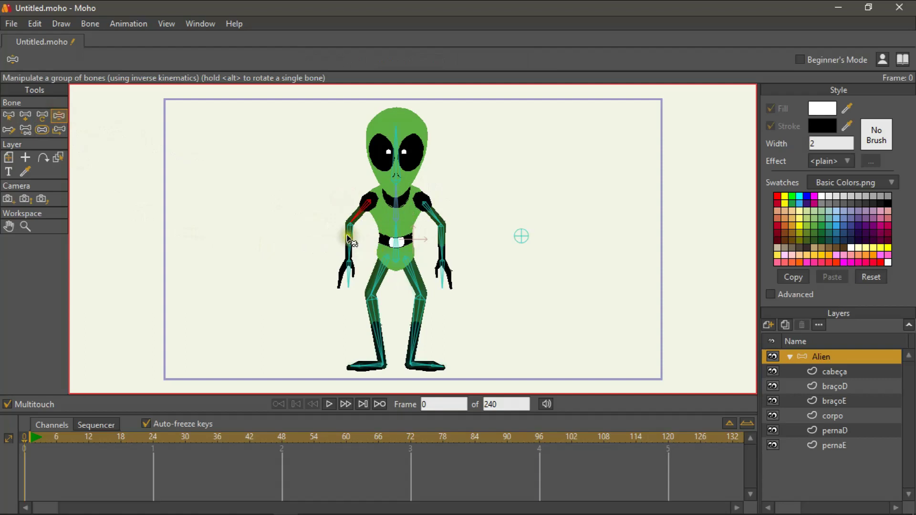